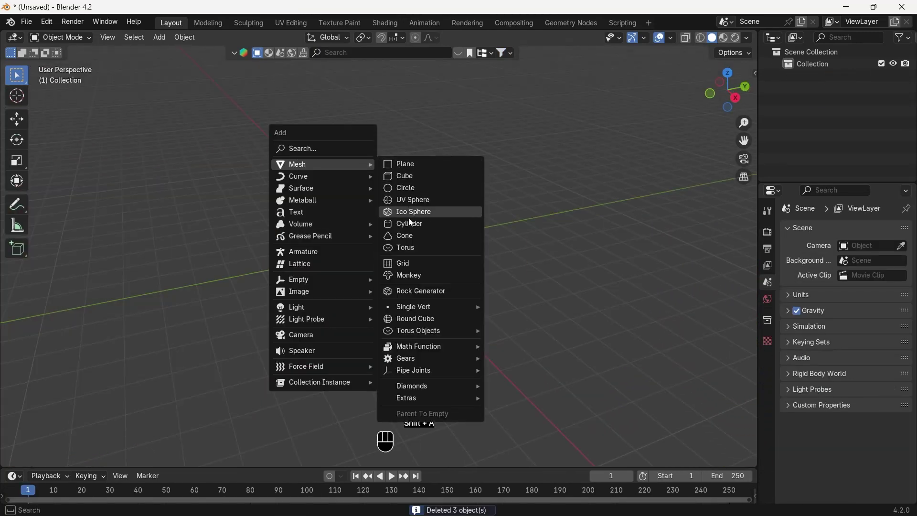
Add a cylinder and, in Edit Mode, inset its top face
click(410, 224)
scroll(412, 239, up, 4)
key(Tab)
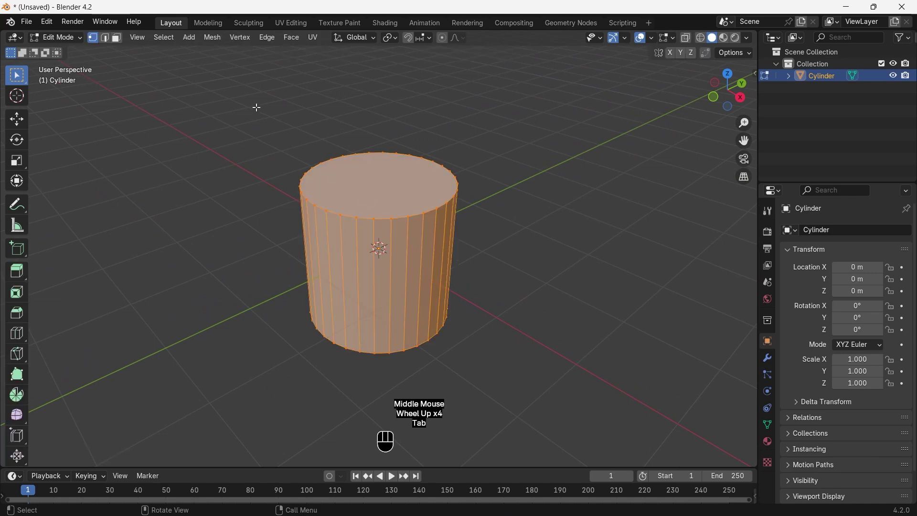
click(118, 39)
click(429, 275)
middle_drag(447, 338, 509, 273)
shift+click(411, 289)
key(i)
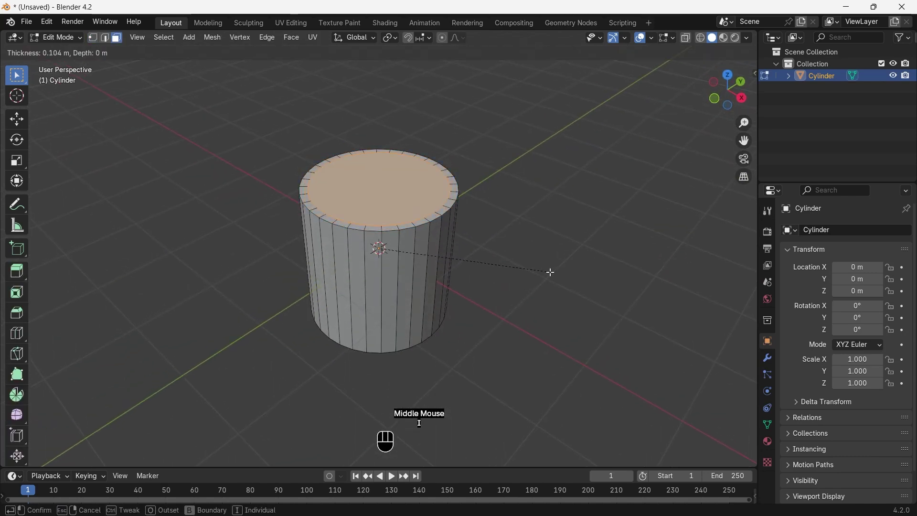
click(550, 273)
Delete the inset top face and Grid Fill the inner edge loop
key(x)
click(505, 192)
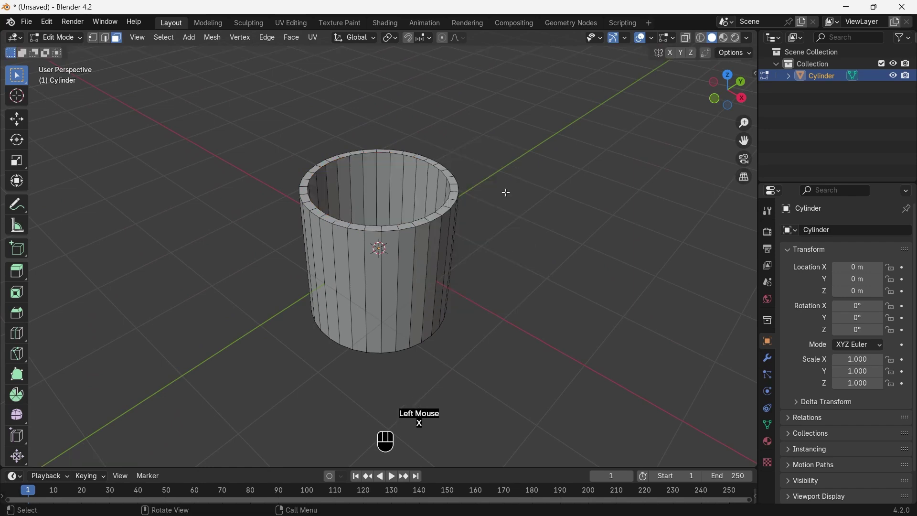
key(2)
alt+click(454, 188)
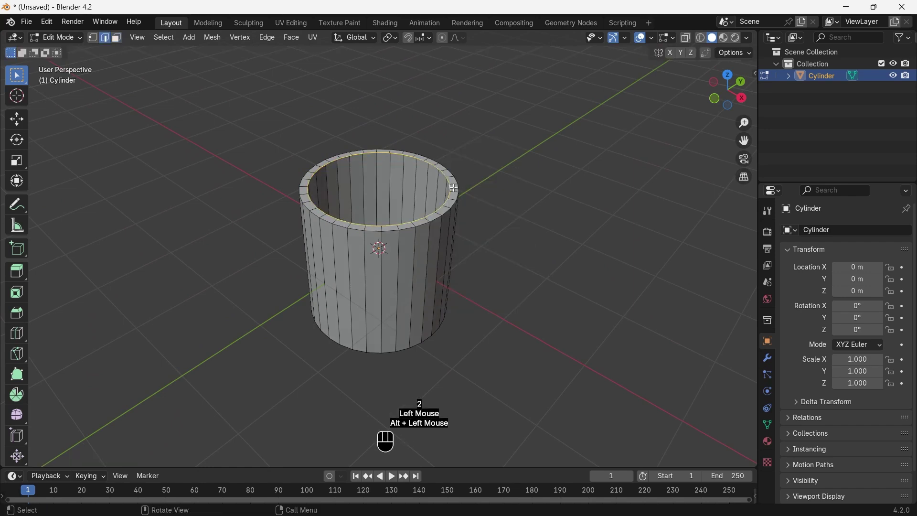
click(268, 41)
click(313, 177)
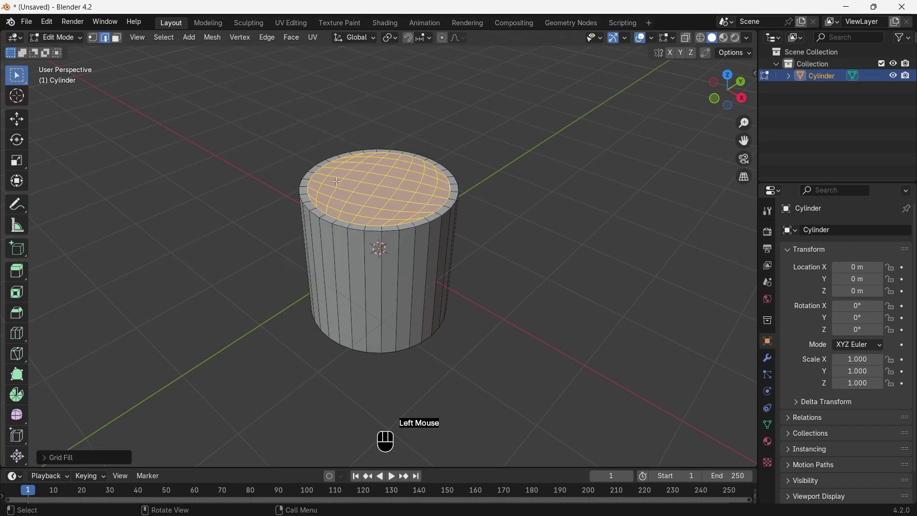
key(alt+a)
scroll(363, 215, up, 3)
Add a centred loop cut around the side and bevel it to 0.937 m
key(ctrl+r)
click(387, 246)
right_click(533, 272)
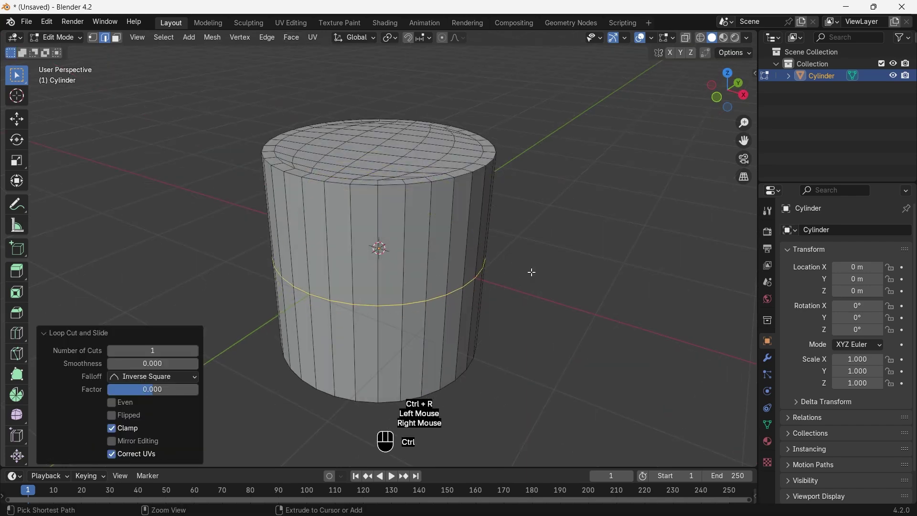
key(ctrl+b)
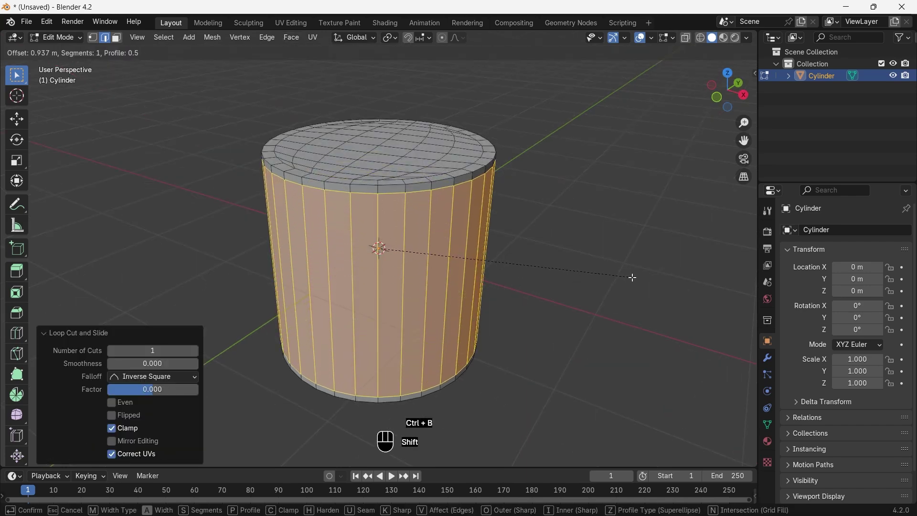
shift+click(634, 277)
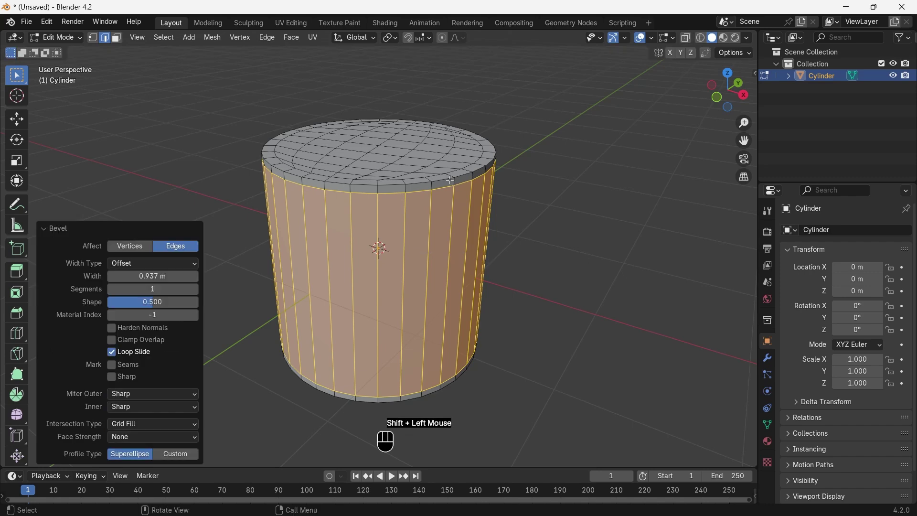
Add a centred loop cut with 8 cuts around the cylinder's side
key(ctrl+r)
click(412, 266)
right_click(412, 266)
click(159, 350)
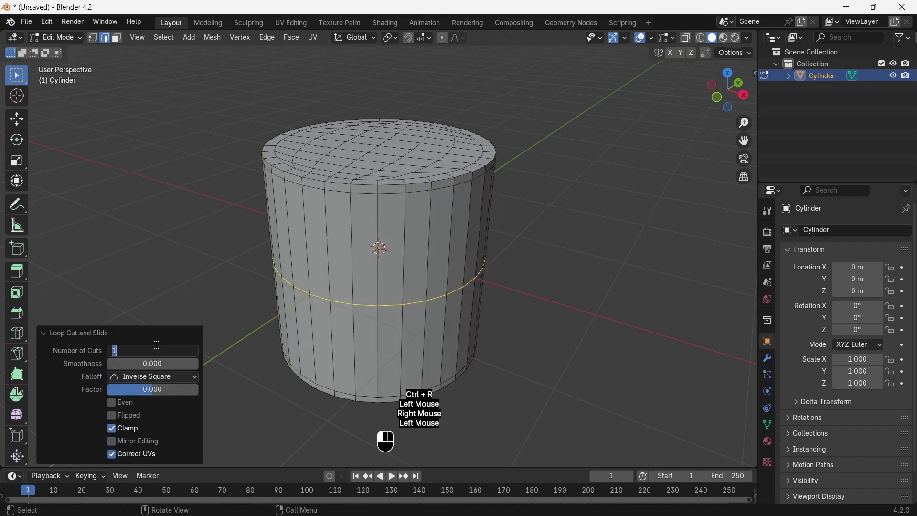
text(8)
key(Return)
Checker-deselect the band's vertices and connect the remaining vertex pairs diagonally
middle_drag(382, 292, 390, 307)
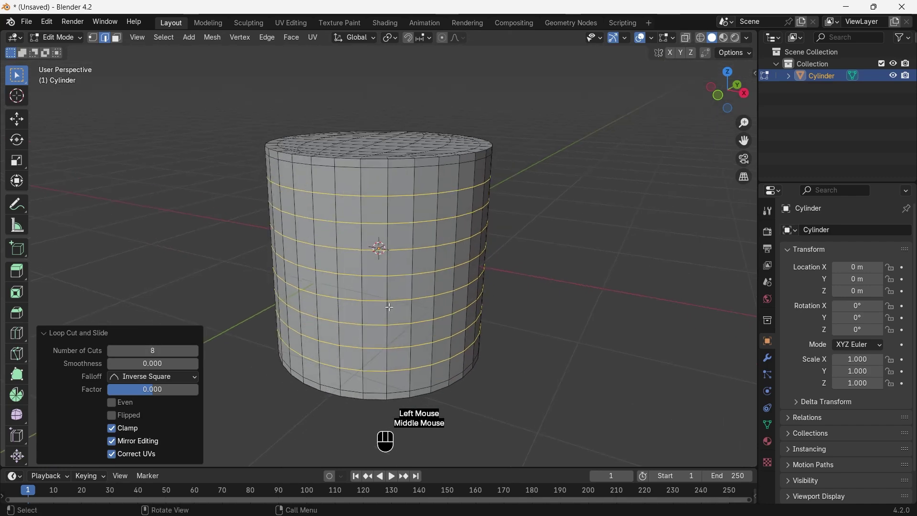
click(93, 39)
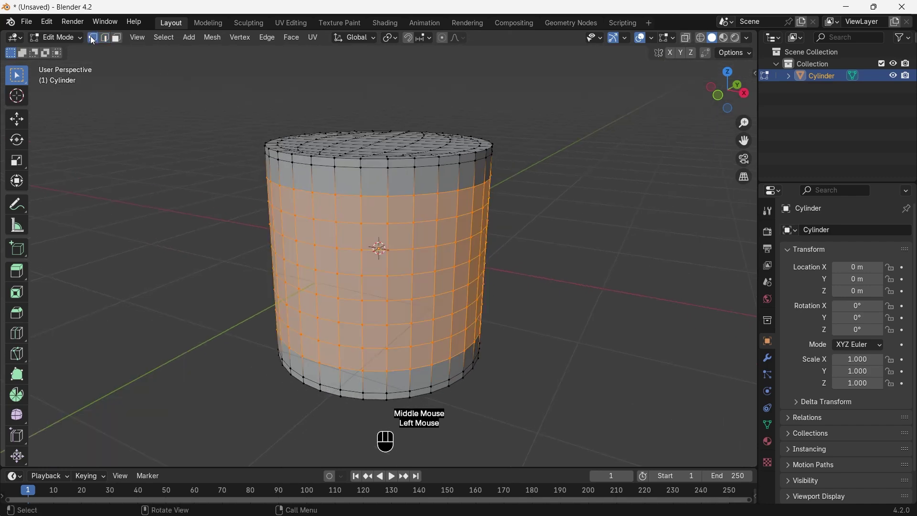
click(156, 38)
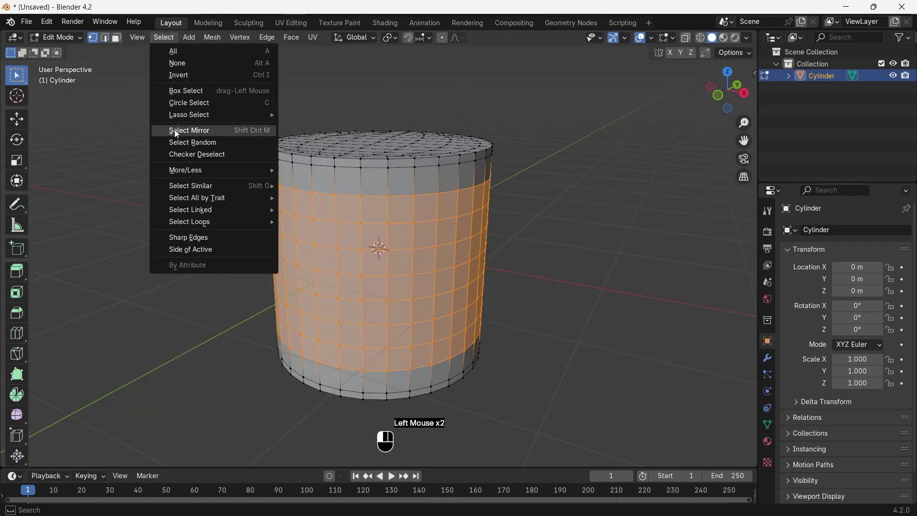
click(176, 153)
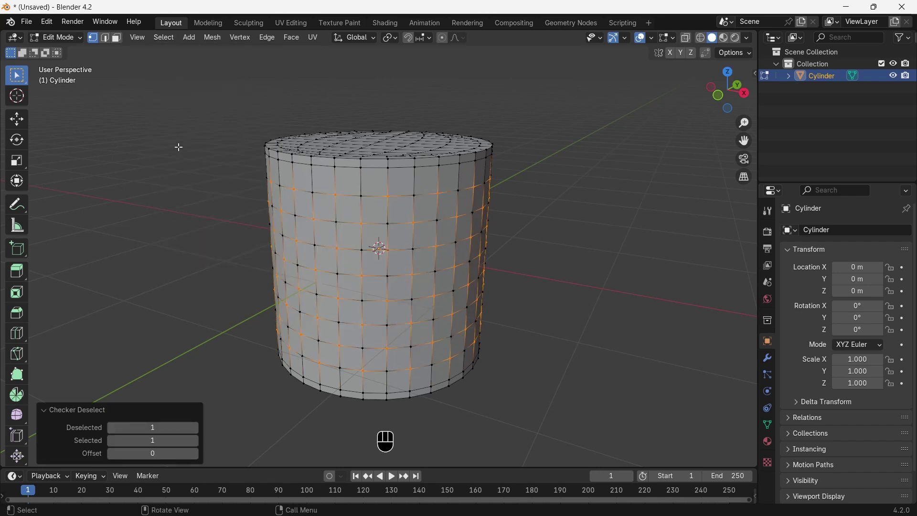
click(233, 40)
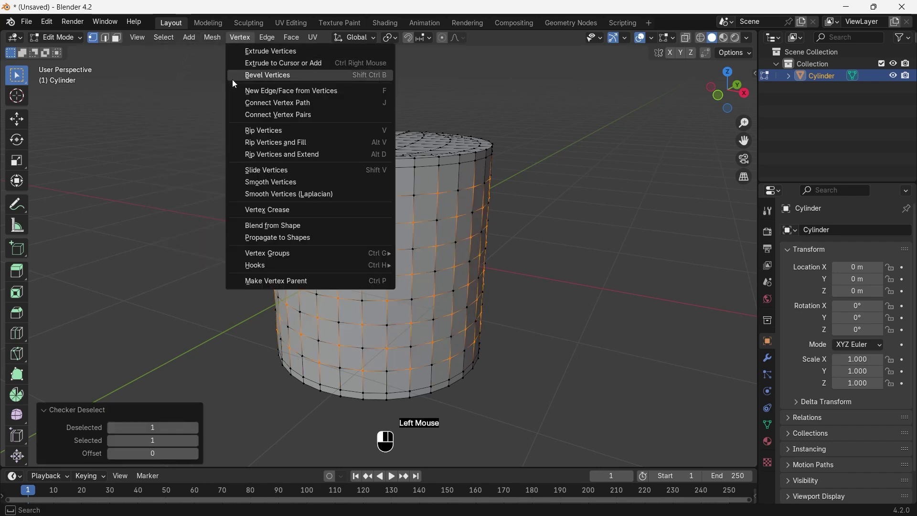
click(237, 112)
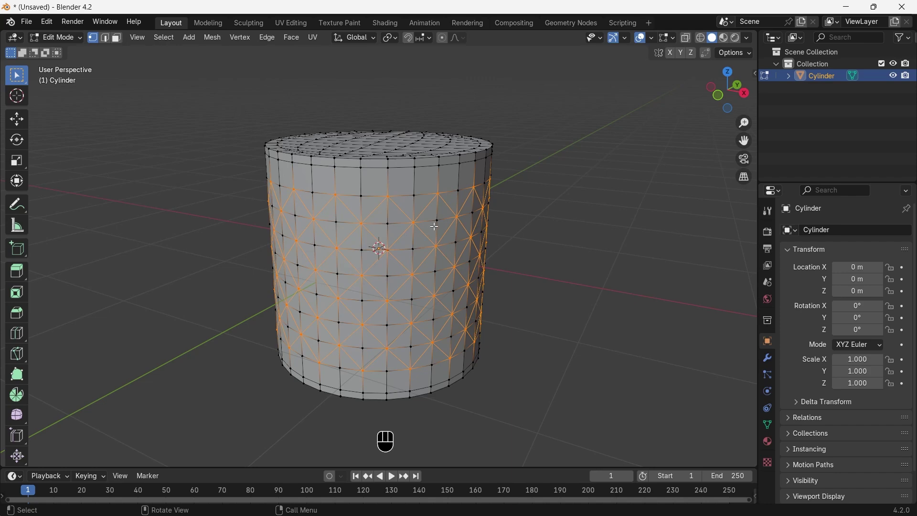
scroll(435, 226, up, 5)
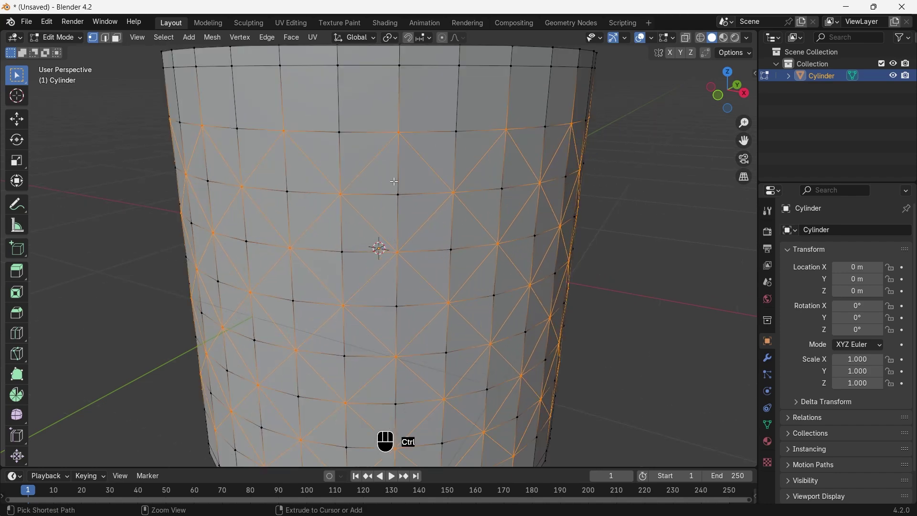
Bevel the diagonal edges to 0.0273 m width with 2 segments
key(ctrl+alt+b)
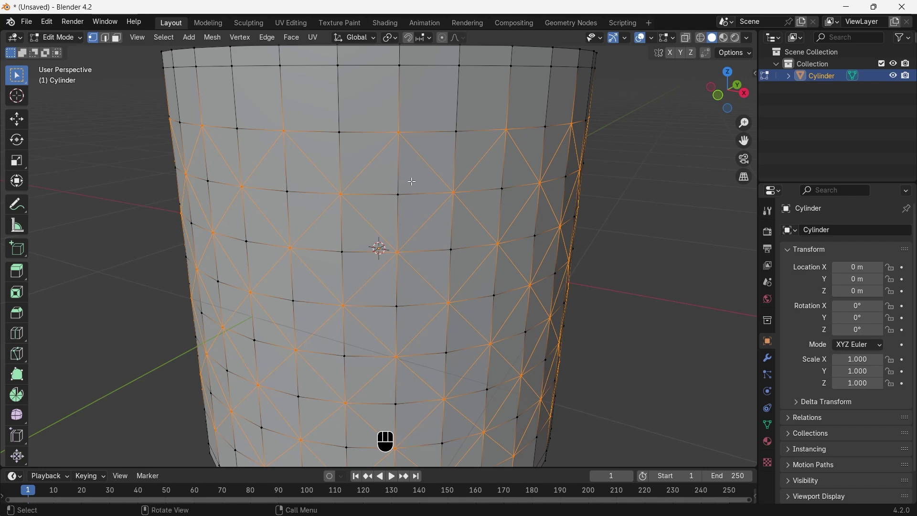
key(ctrl)
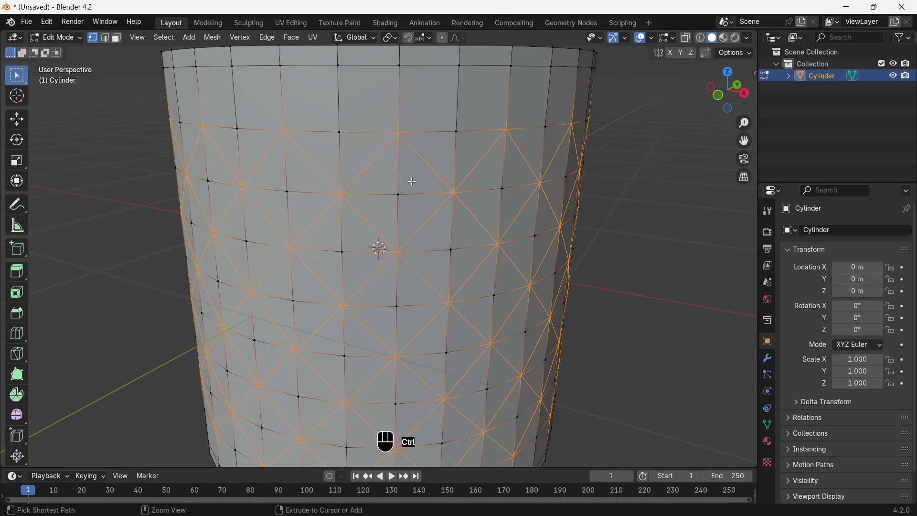
key(ctrl+b)
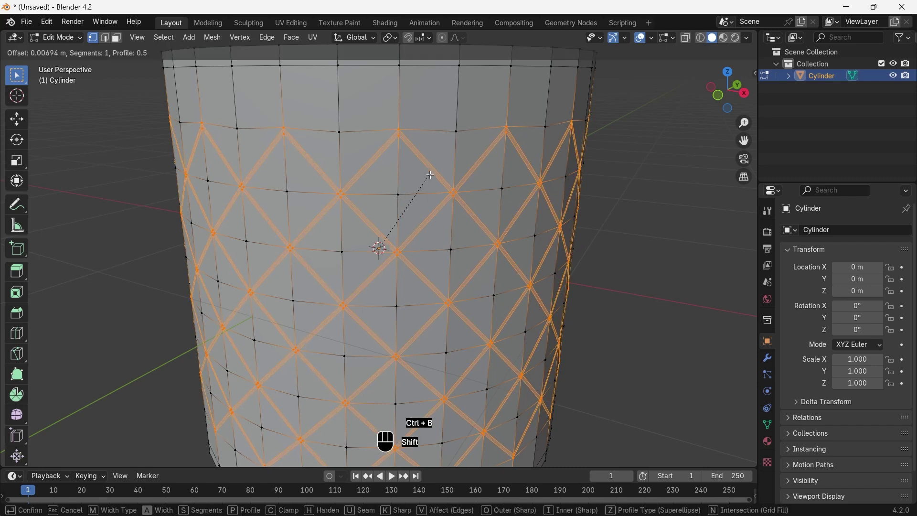
shift+scroll(475, 165, up, 1)
shift+click(474, 168)
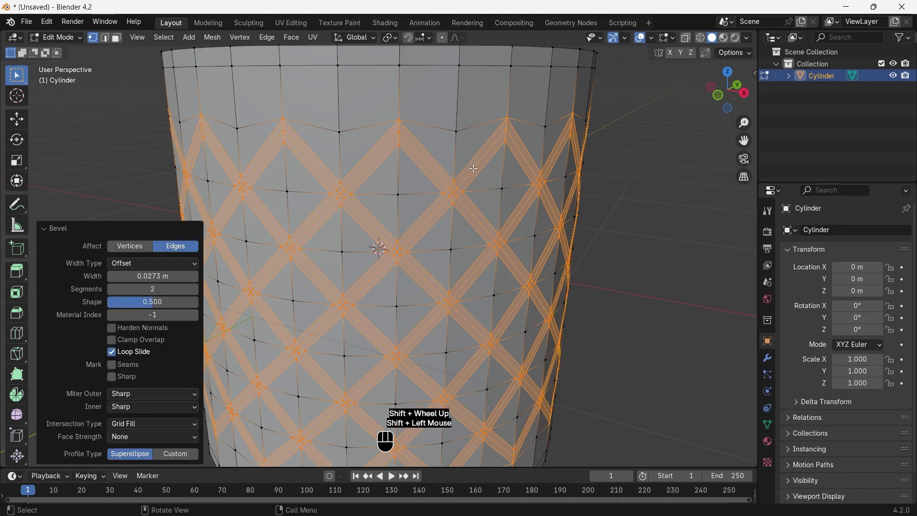
click(118, 38)
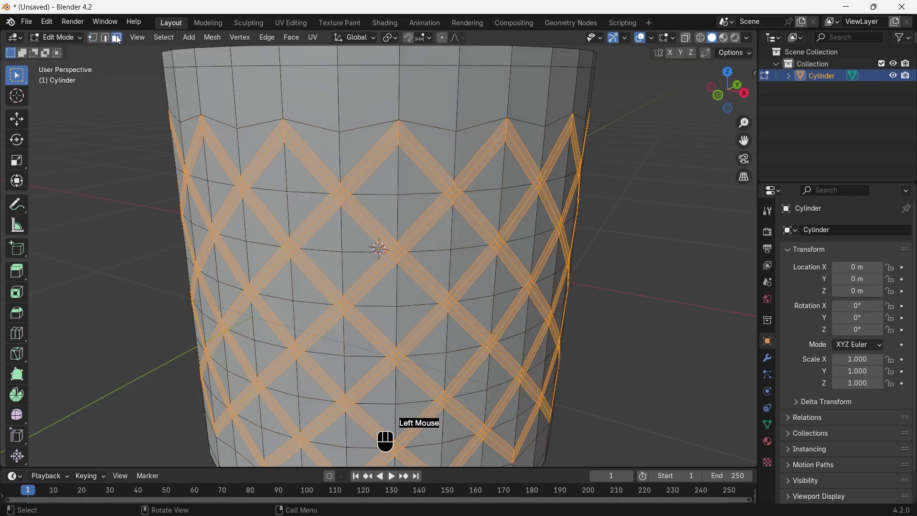
Select one star-shaped crossing face and all faces with the same perimeter
scroll(417, 259, up, 3)
click(430, 271)
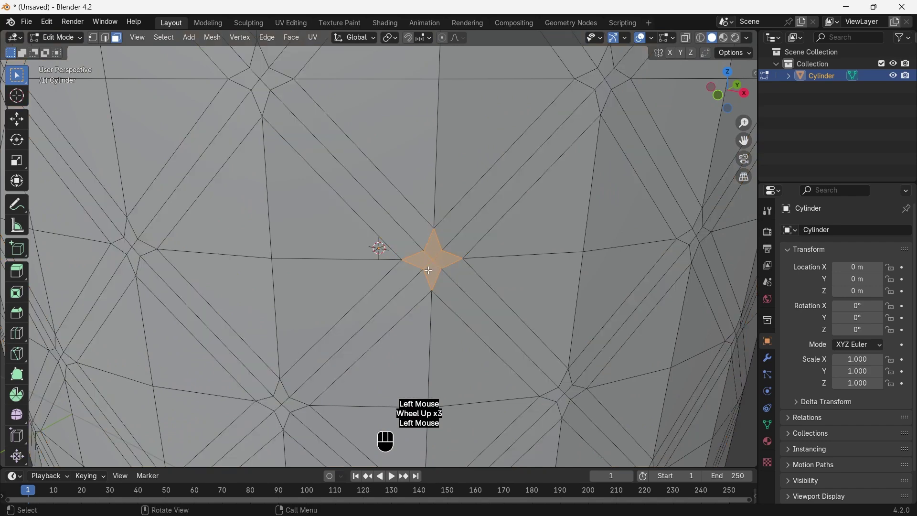
click(164, 37)
mouse_move(215, 186)
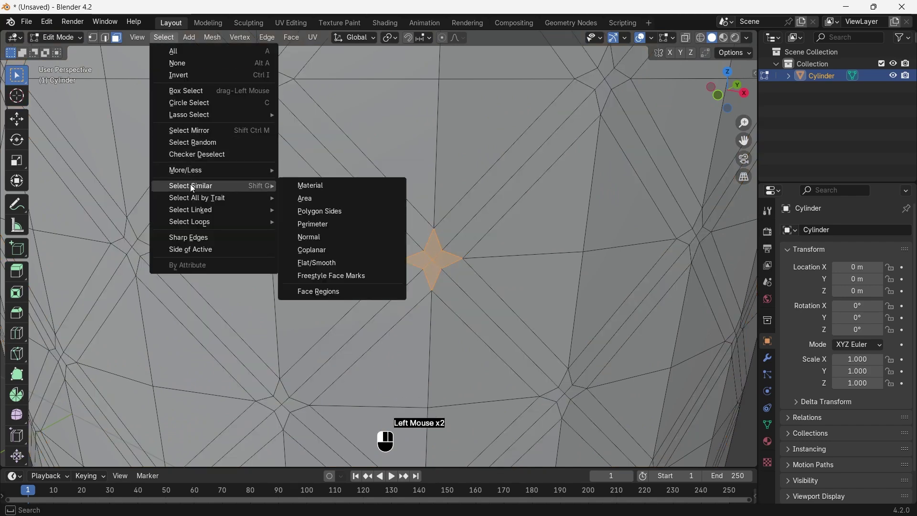
click(313, 225)
Make each selected button face a circle with LoopTools Circle
scroll(298, 198, down, 3)
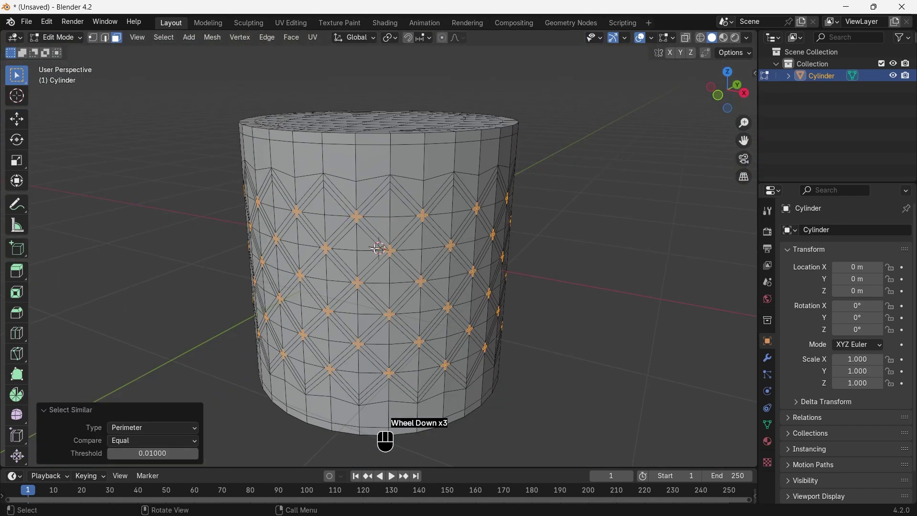
middle_drag(298, 197, 335, 163)
scroll(354, 154, up, 3)
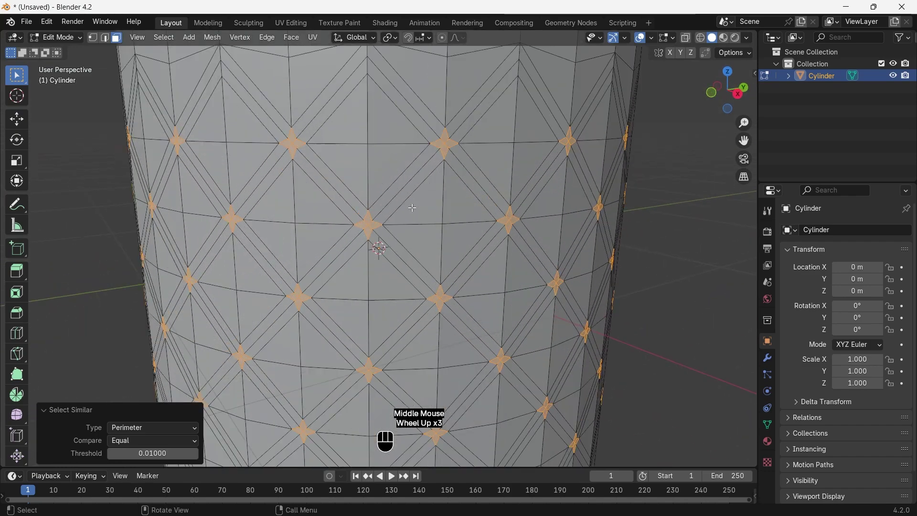
right_click(354, 155)
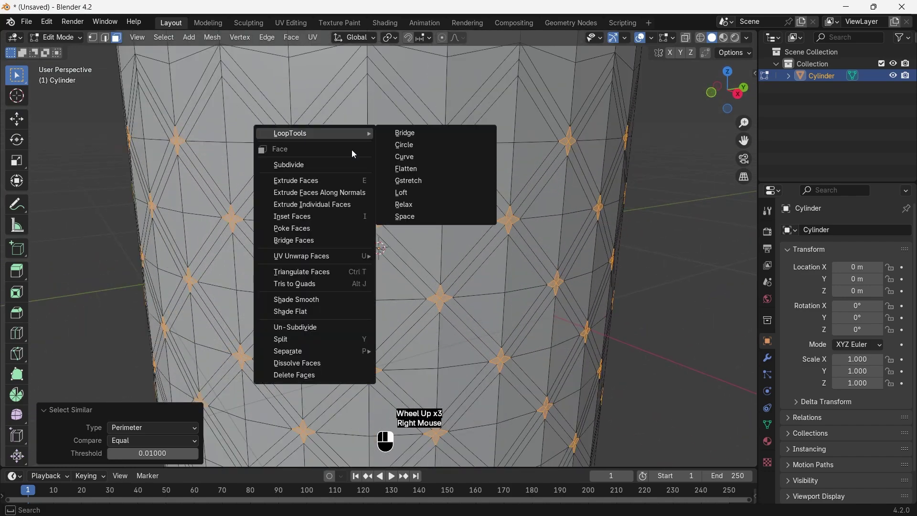
click(404, 144)
scroll(375, 241, down, 3)
middle_drag(375, 242, 335, 219)
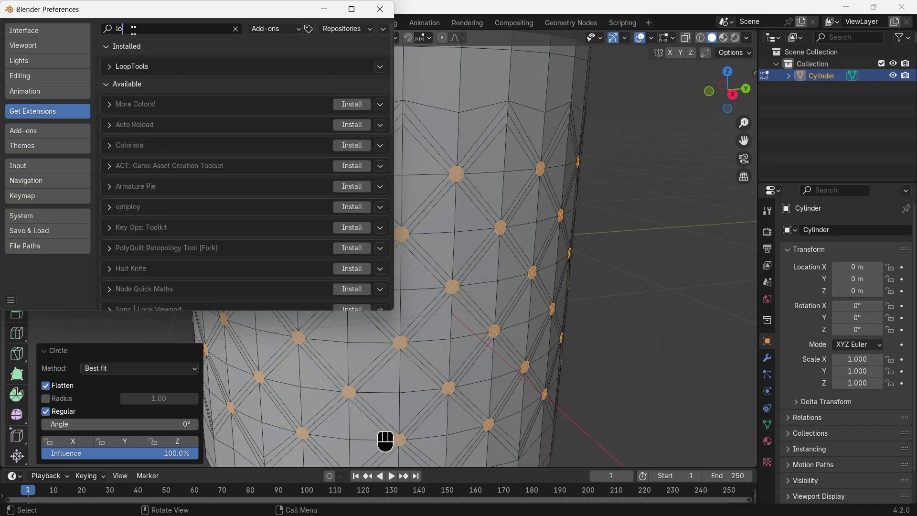
text(loop)
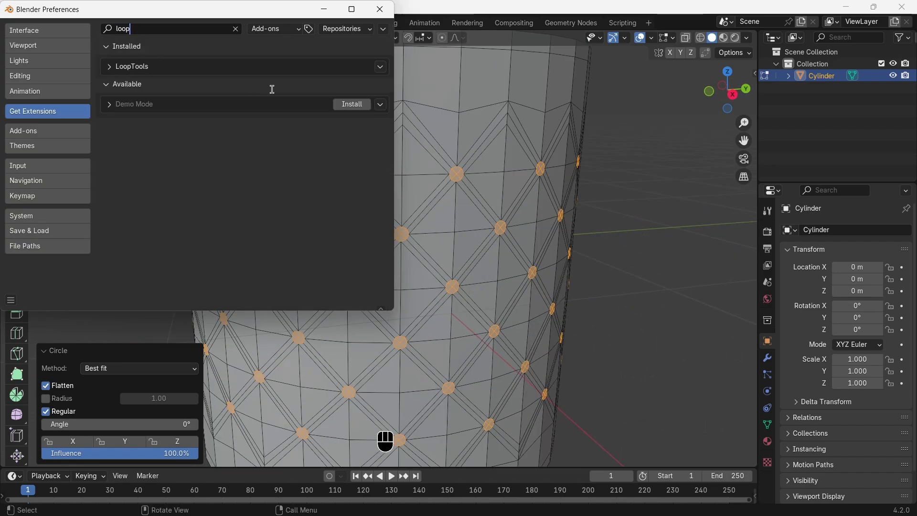
Set pivot to Individual Origins and scale the button faces by 2.123
scroll(532, 205, up, 2)
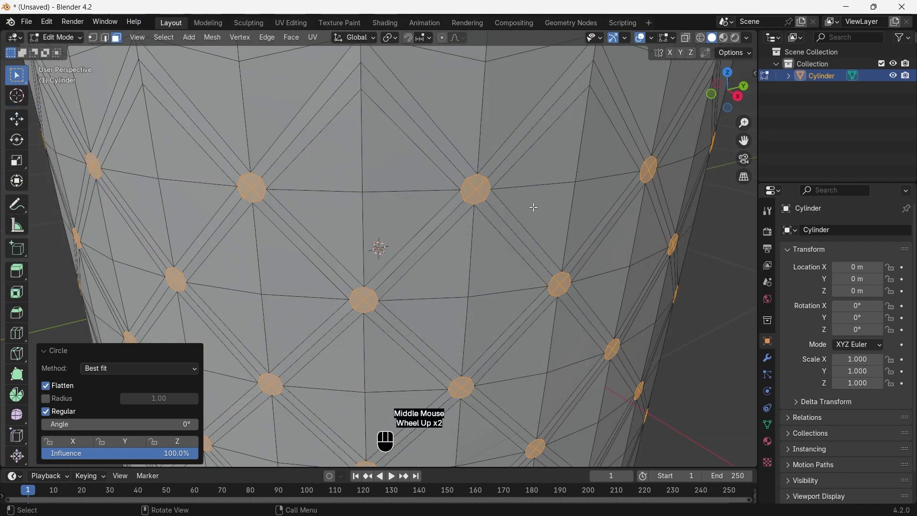
key(s)
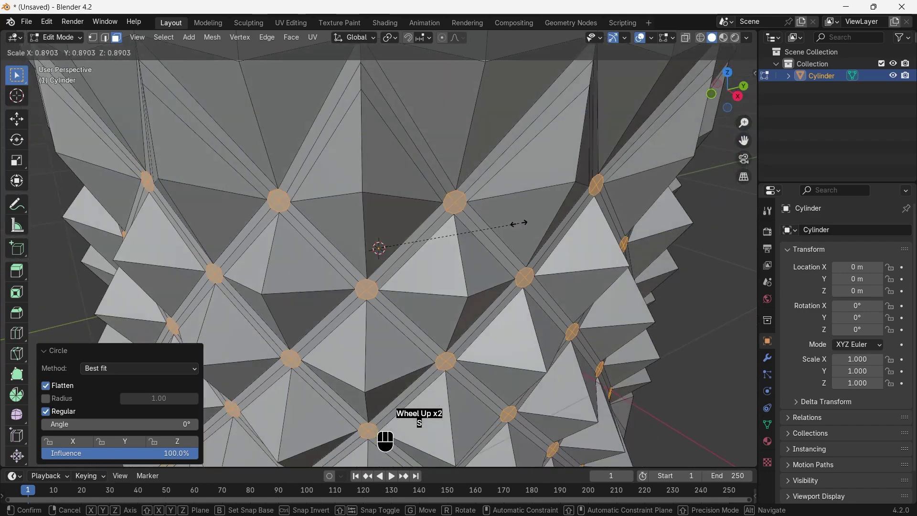
right_click(512, 196)
click(393, 38)
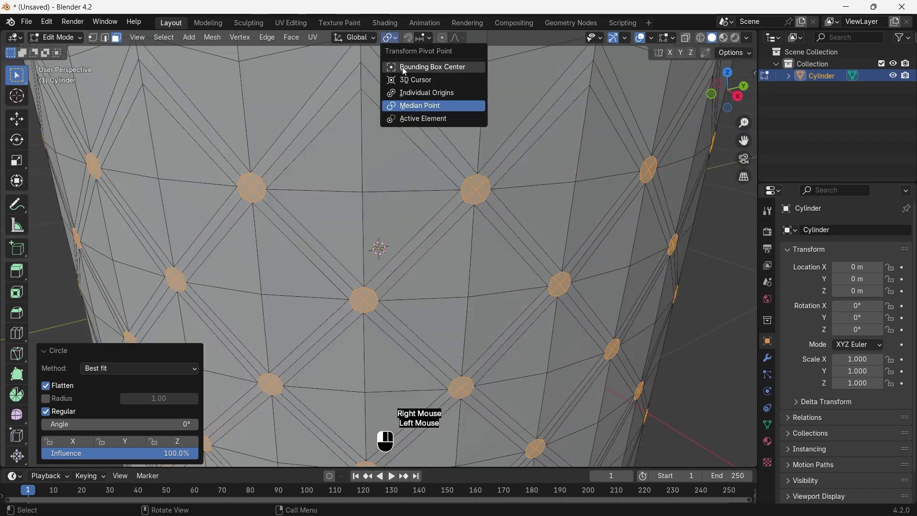
click(416, 92)
key(s)
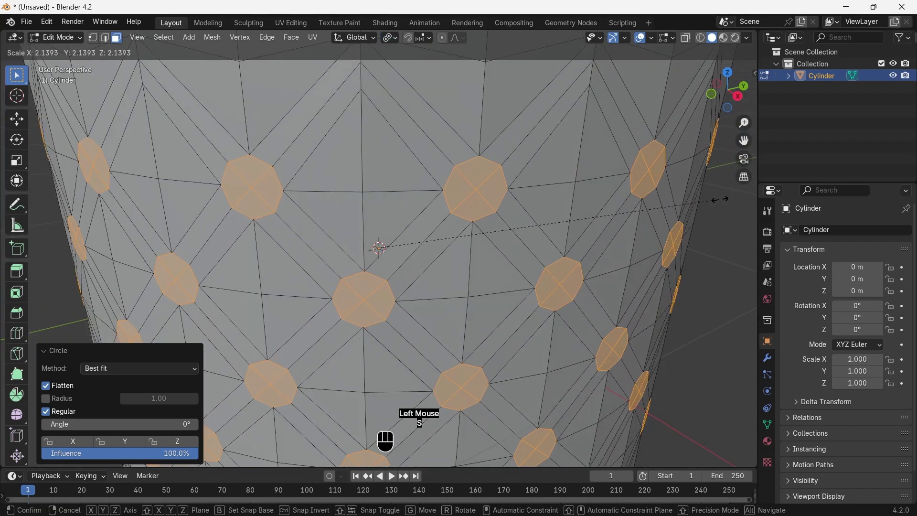
click(706, 205)
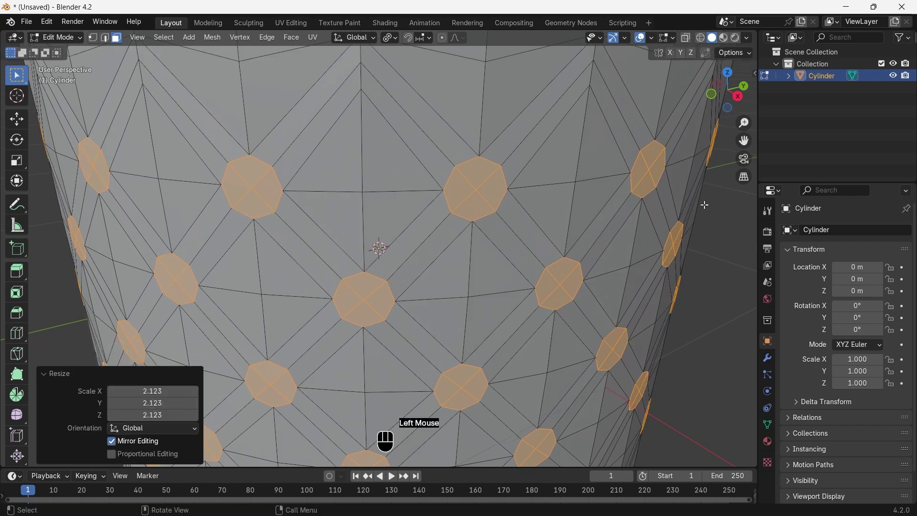
Inset a thin ring around each button face and return to Object Mode
key(i)
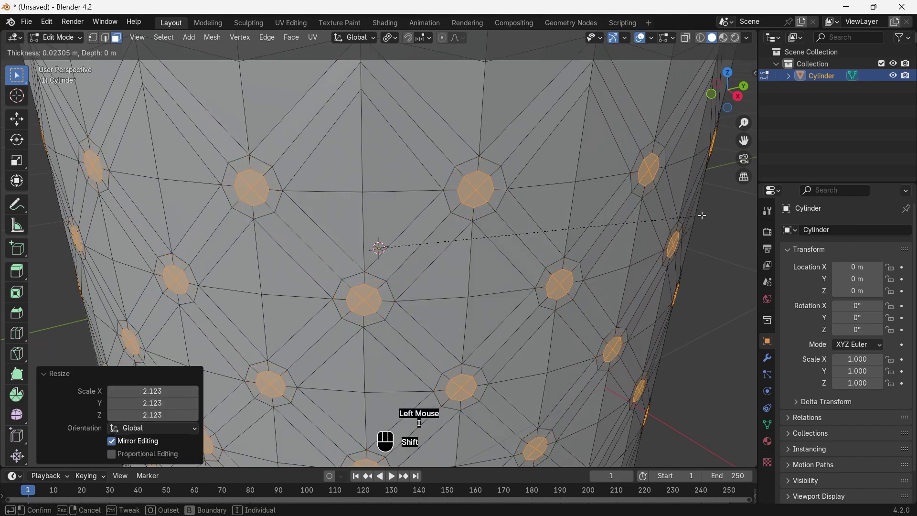
shift+click(701, 215)
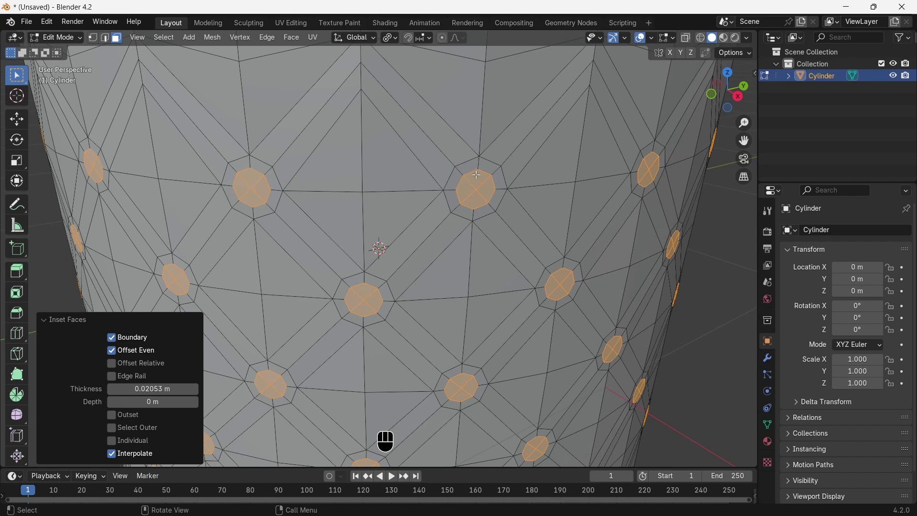
scroll(478, 177, down, 4)
key(Tab)
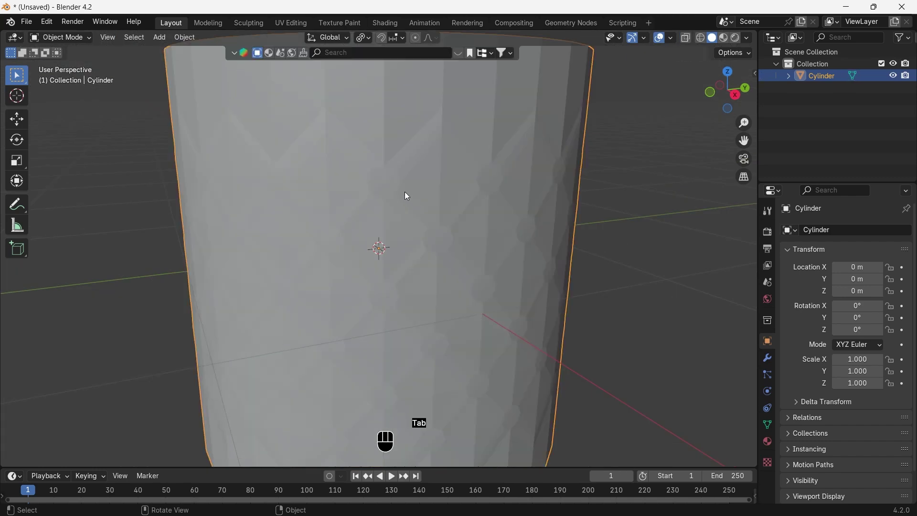
key(Tab)
key(Tab)
key(Tab)
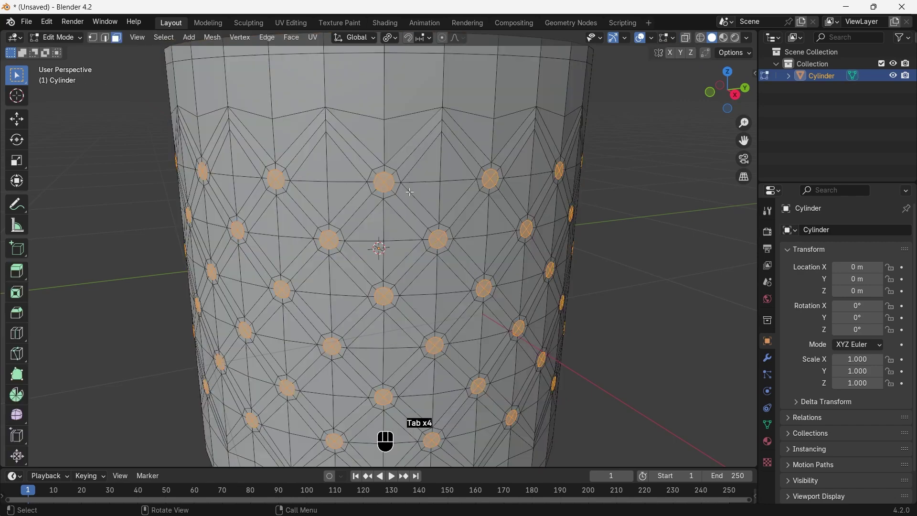
key(Tab)
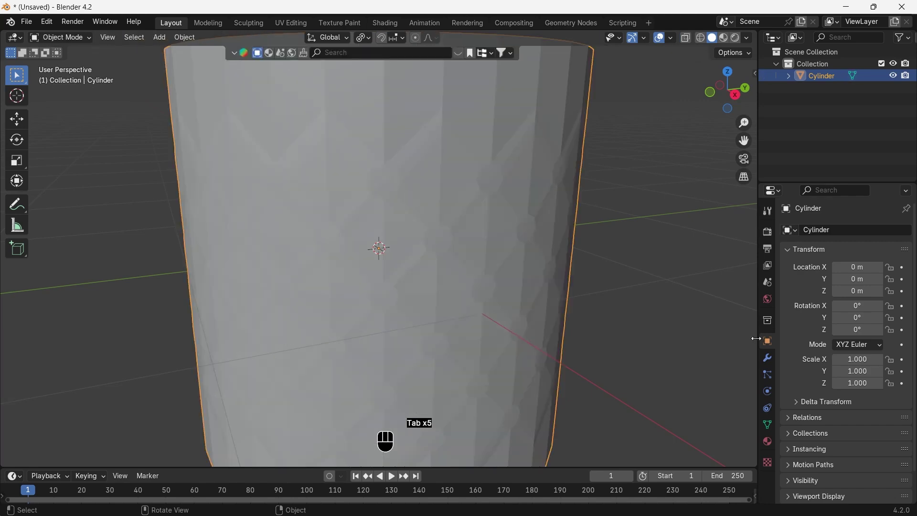
Add a Subdivision Surface modifier at viewport level 2 and apply it
click(768, 358)
click(829, 231)
mouse_move(792, 274)
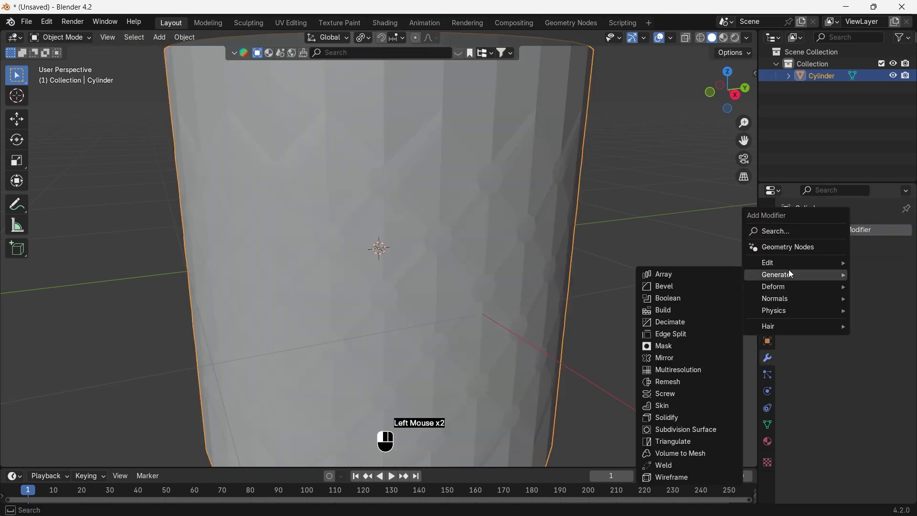
click(704, 430)
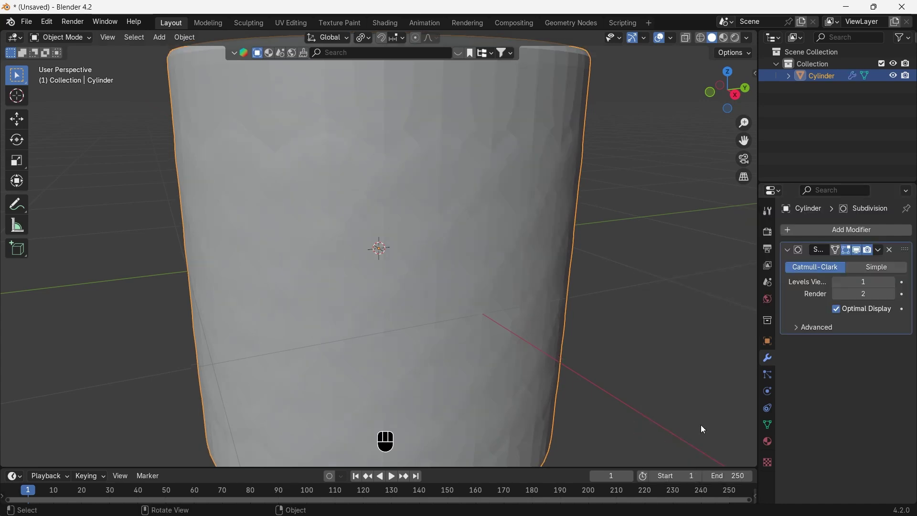
click(889, 282)
click(889, 282)
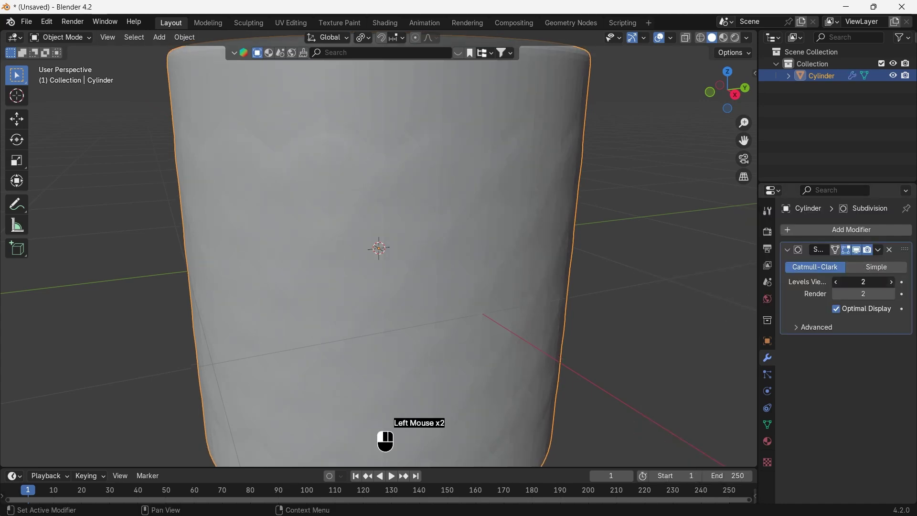
click(880, 251)
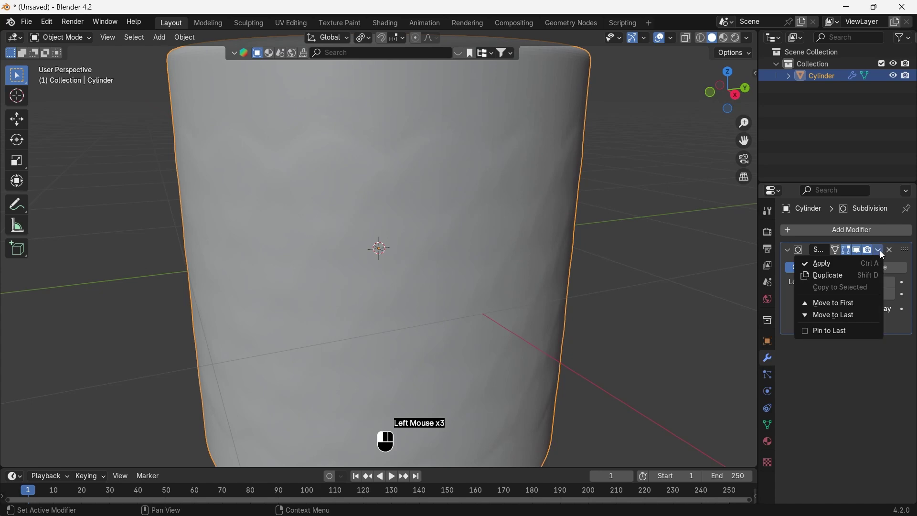
click(848, 264)
scroll(536, 208, down, 1)
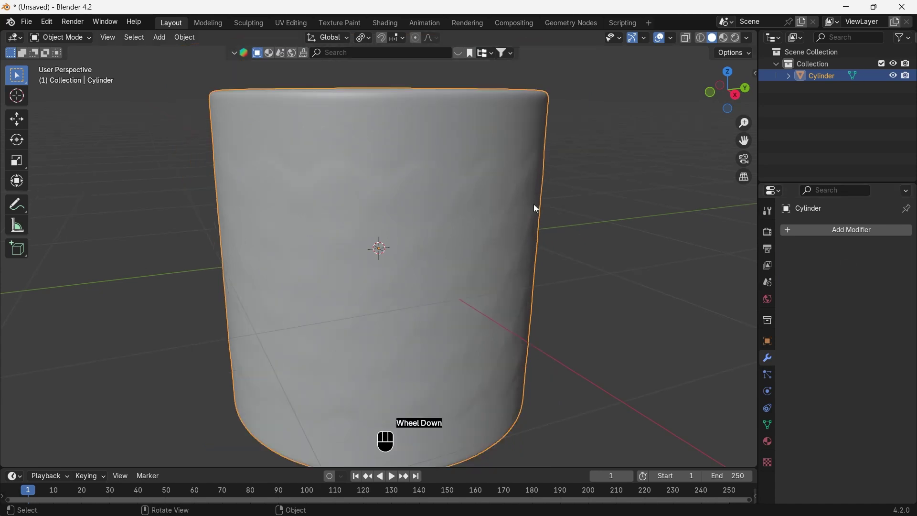
click(53, 37)
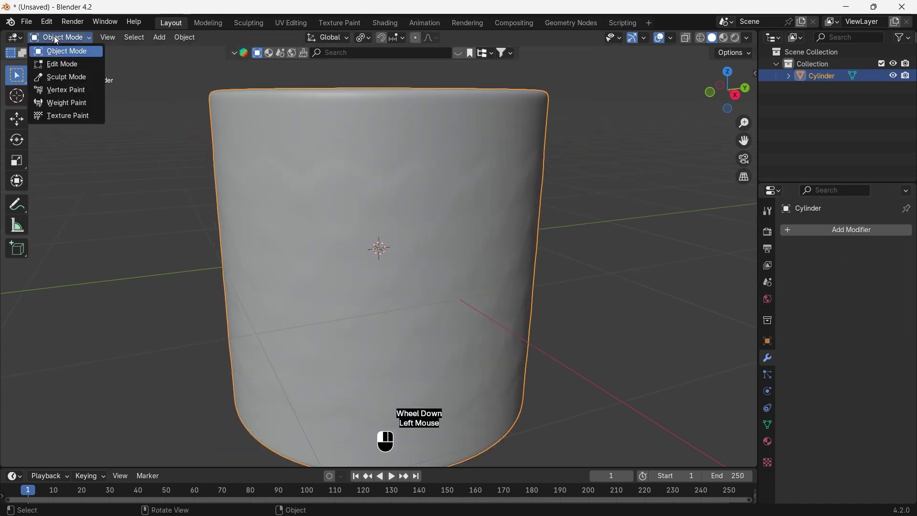
In Sculpt Mode, create face sets from the Edit Mode button selection
click(59, 78)
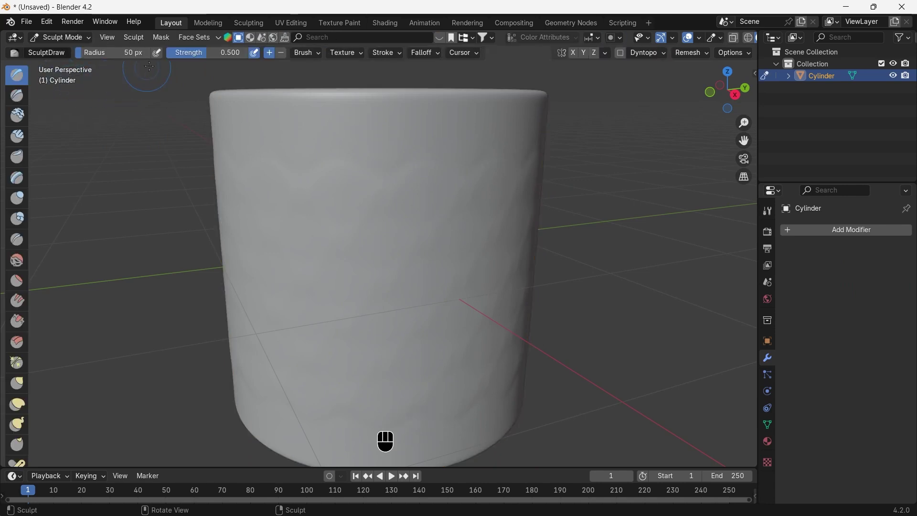
click(209, 35)
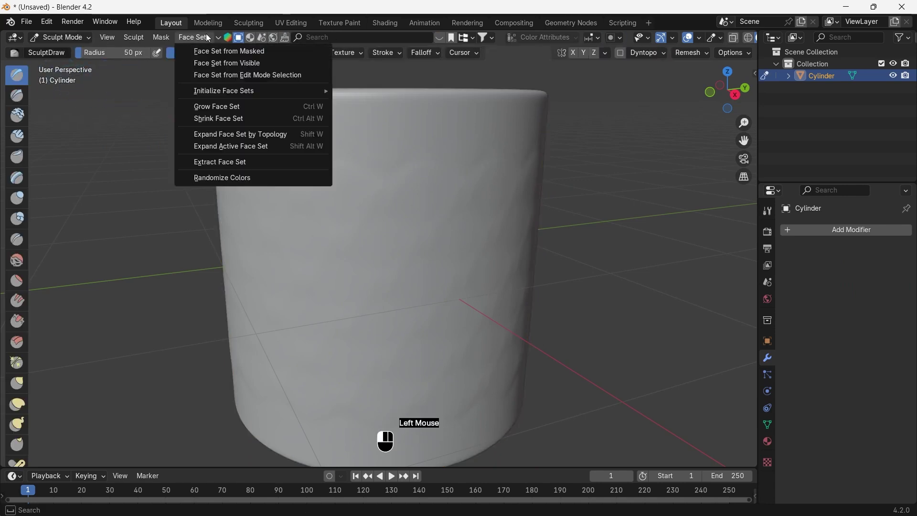
click(204, 75)
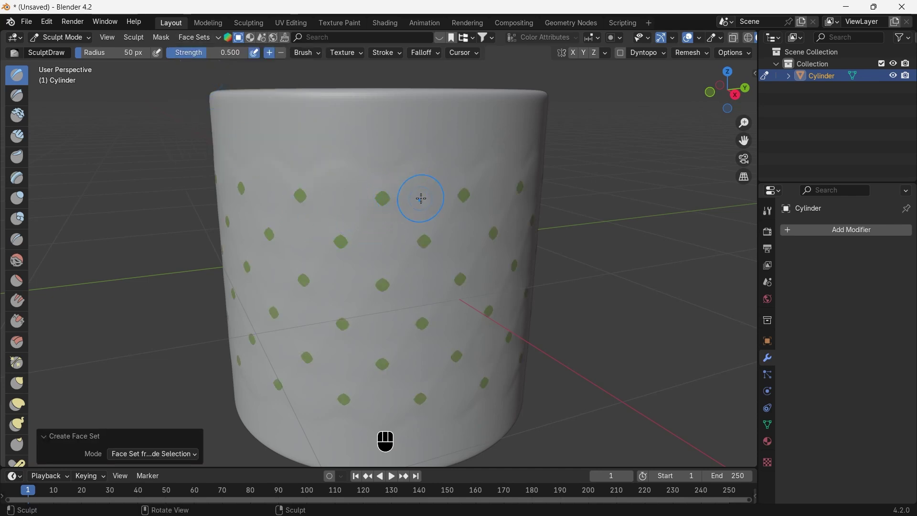
Grow the button face sets slightly with Ctrl+W
scroll(421, 199, up, 2)
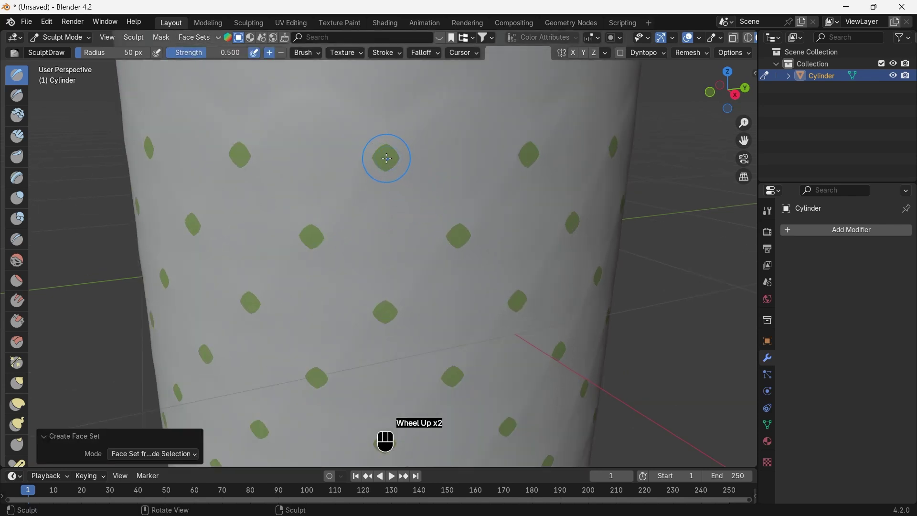
key(ctrl+w)
key(ctrl+w)
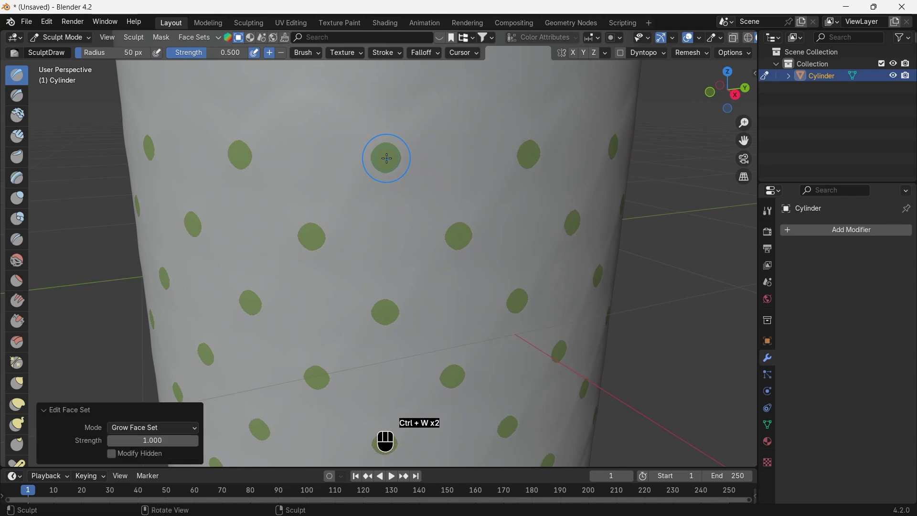
key(ctrl+alt)
key(ctrl+alt+w)
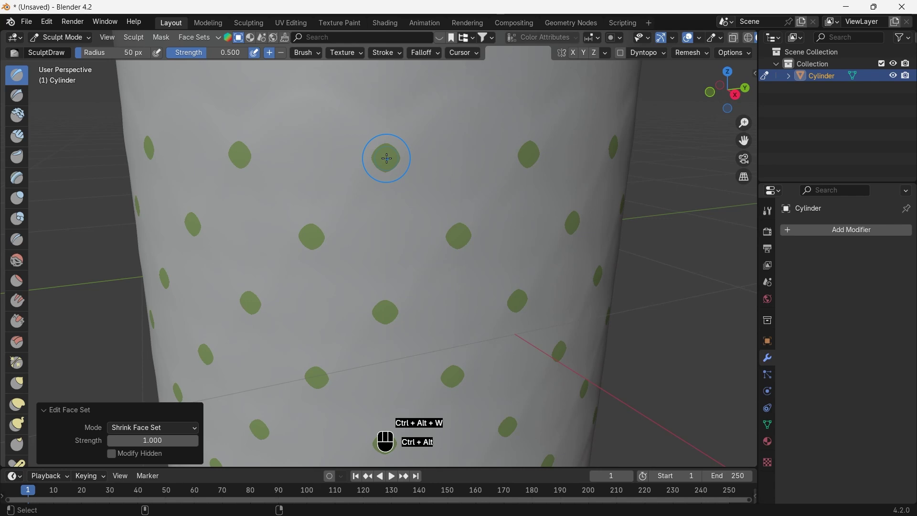
key(ctrl+alt+w)
key(ctrl+w)
key(ctrl+w)
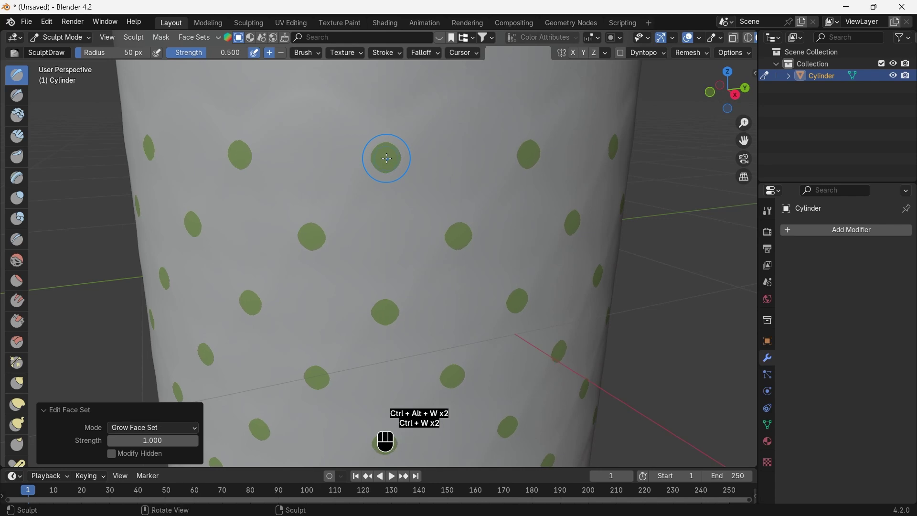
key(a)
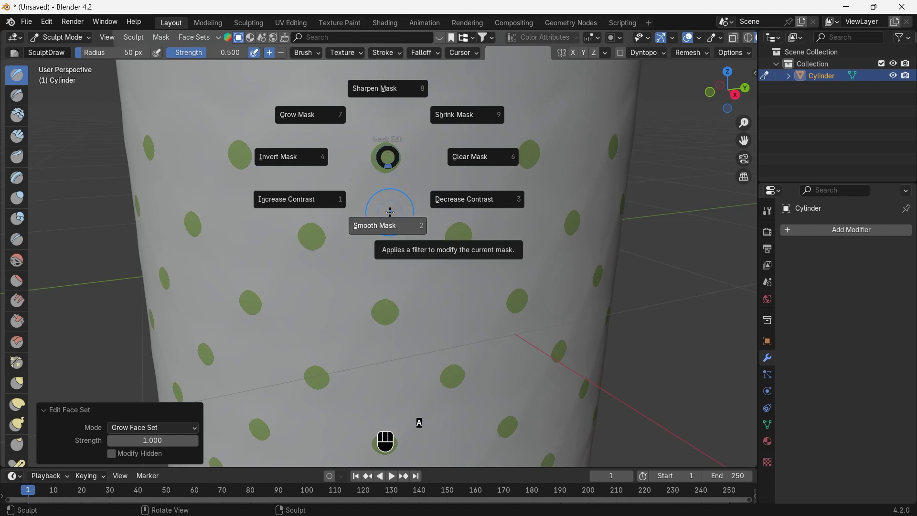
Apply Smooth Mask to soften the existing mask
click(390, 212)
scroll(389, 191, down, 4)
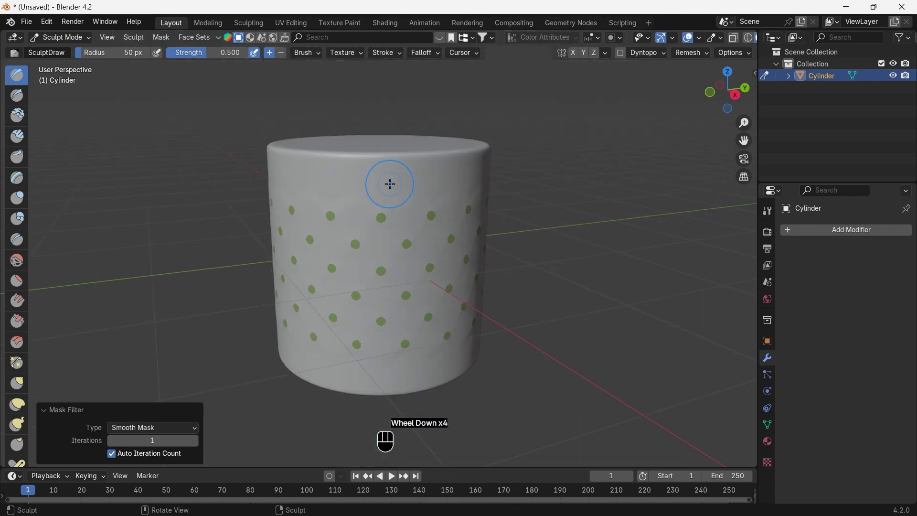
drag(35, 301, 42, 301)
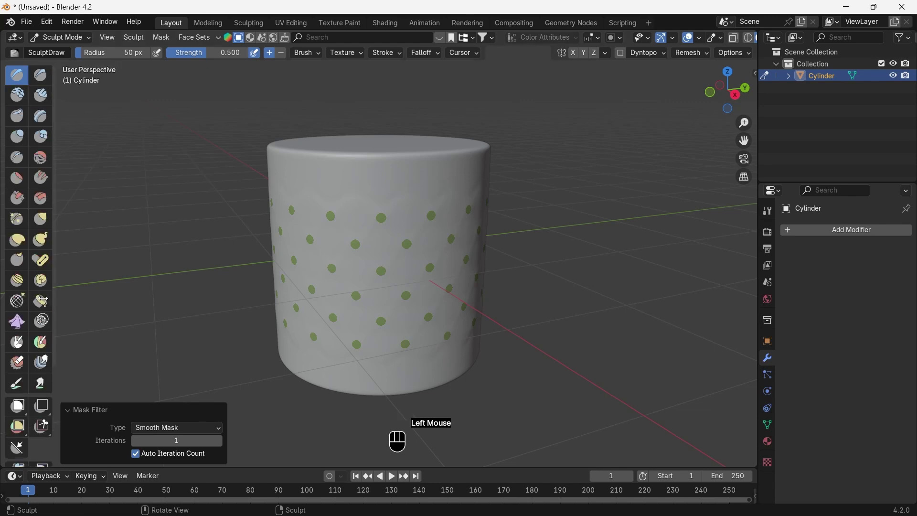
scroll(42, 302, down, 3)
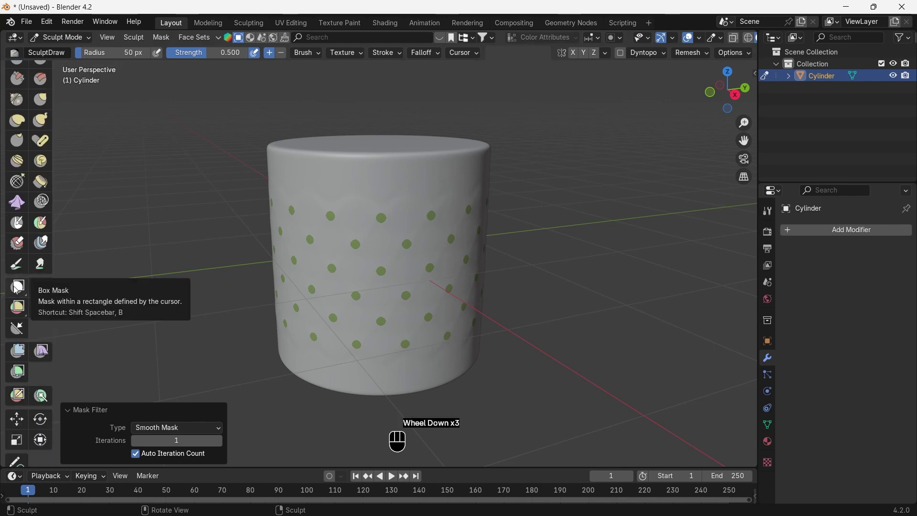
Box-mask the whole cylinder from the front view
click(18, 286)
key(KP_1)
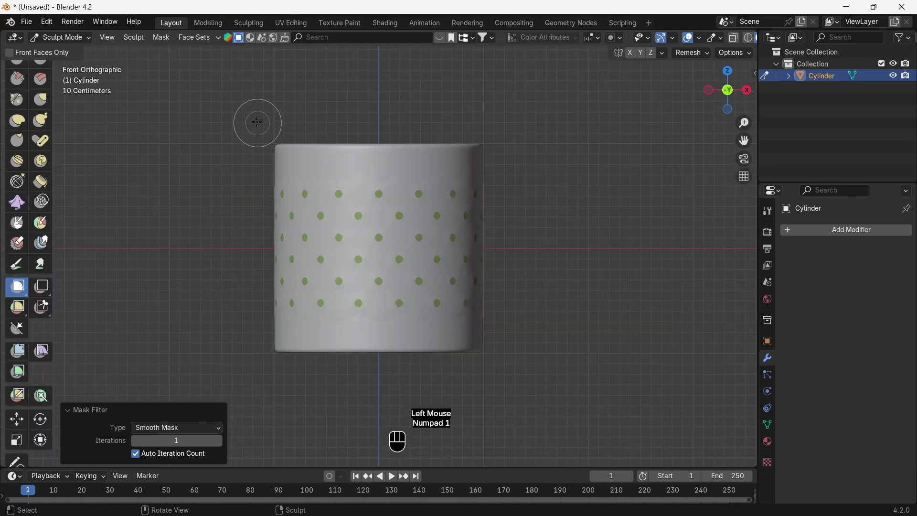
drag(225, 81, 516, 145)
drag(584, 412, 200, 351)
middle_drag(573, 293, 430, 375)
key(ctrl+z)
key(ctrl+z)
key(KP_1)
drag(255, 152, 565, 348)
scroll(565, 348, up, 1)
middle_drag(565, 348, 436, 256)
Invert the mask
click(162, 38)
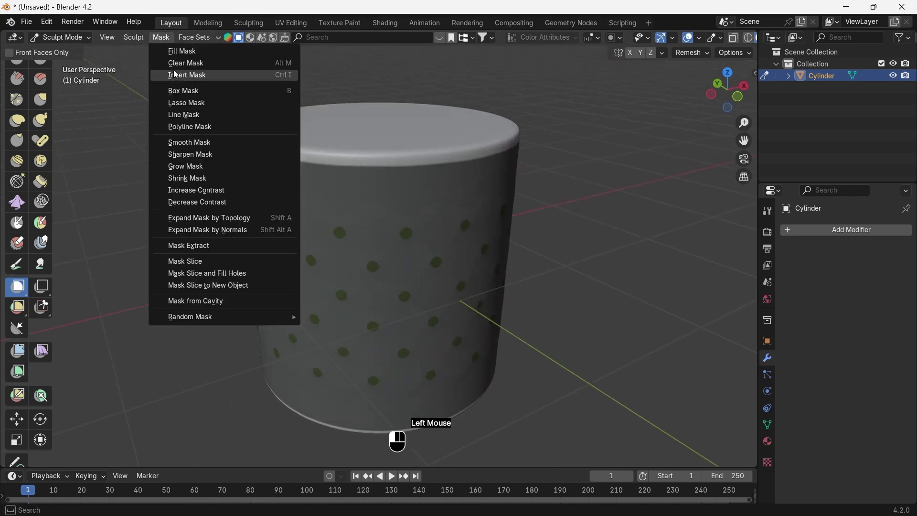
click(176, 75)
middle_drag(419, 127, 375, 262)
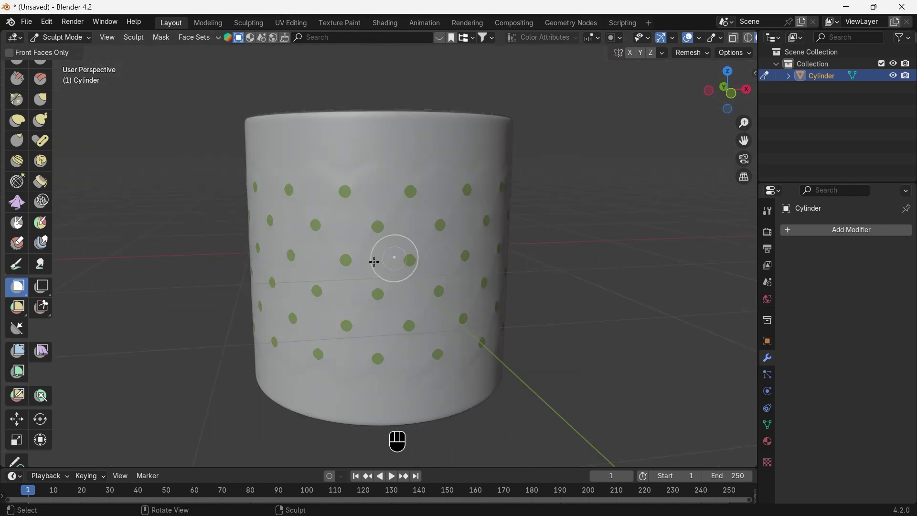
Set the Cloth Filter type to Inflate with Use Face Sets enabled
click(41, 354)
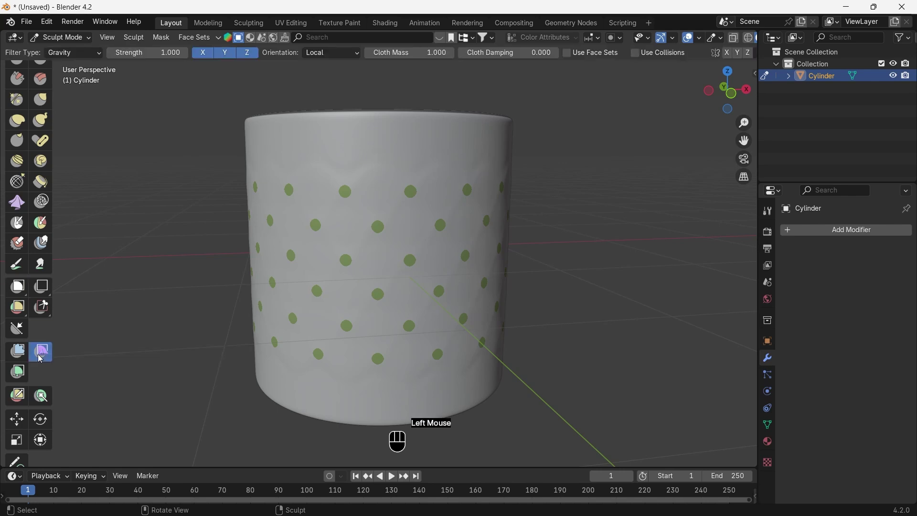
click(767, 211)
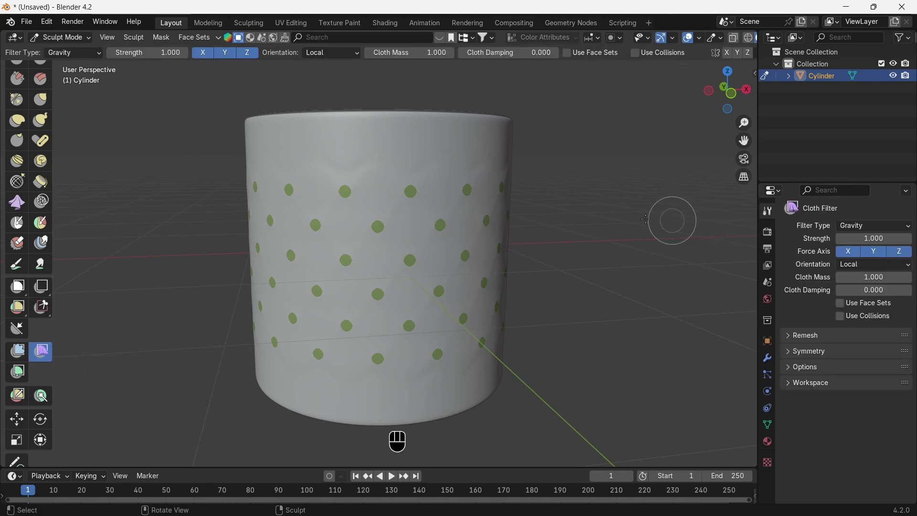
middle_drag(646, 219, 600, 213)
key(ctrl+z)
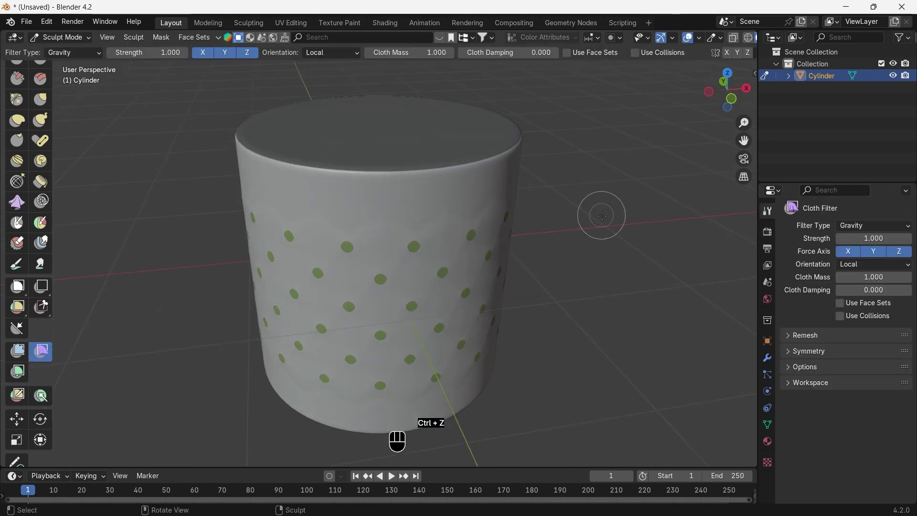
click(851, 231)
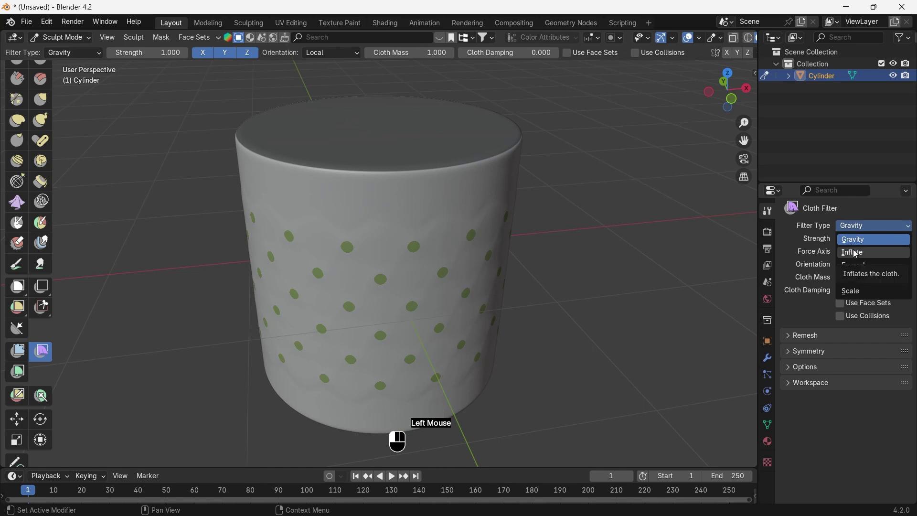
click(857, 253)
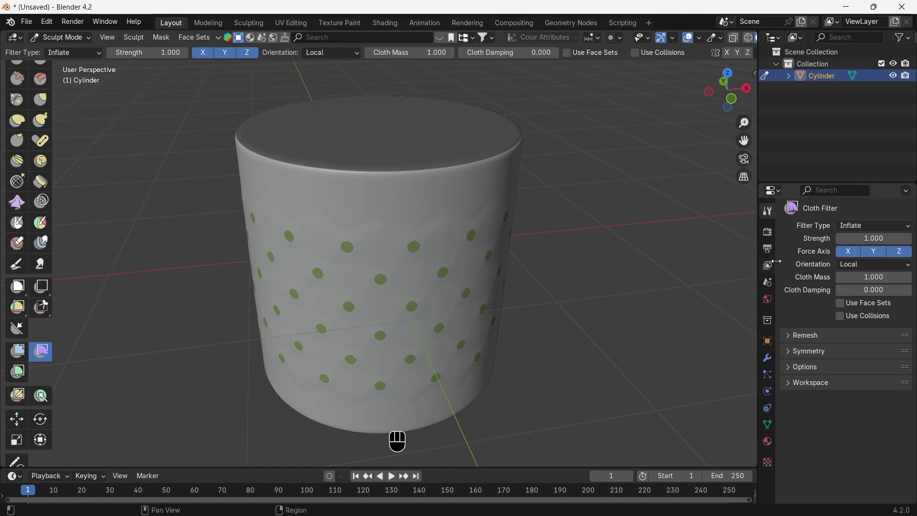
click(841, 304)
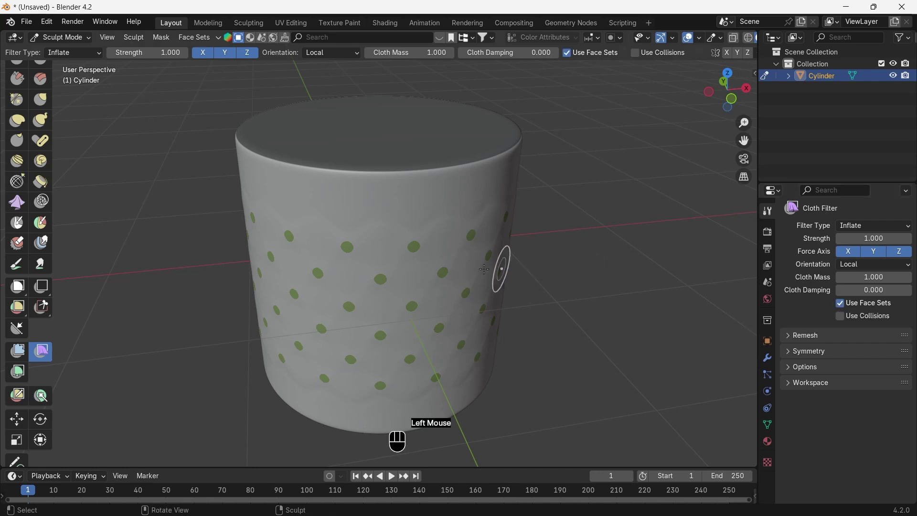
middle_drag(502, 266, 425, 241)
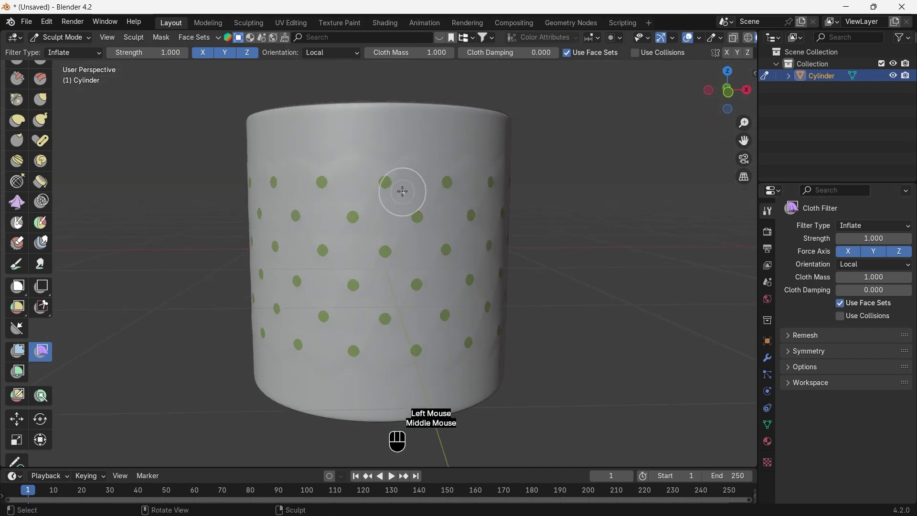
Drag the Inflate cloth filter three times to puff the side into tufted cushions
scroll(403, 194, up, 3)
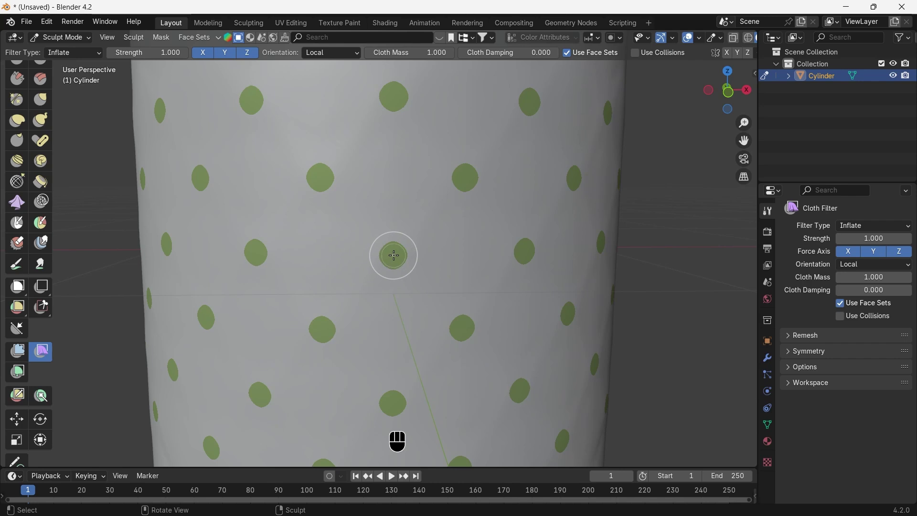
click(394, 255)
drag(390, 256, 362, 255)
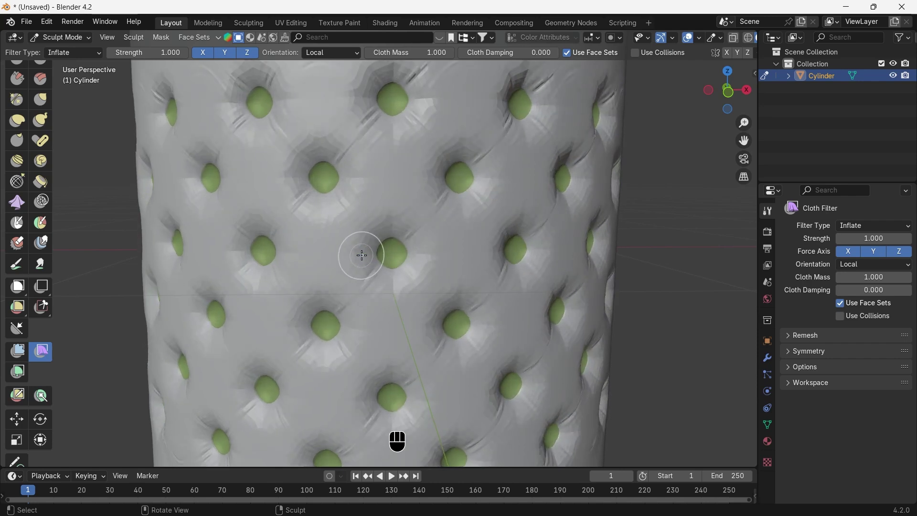
scroll(362, 256, down, 2)
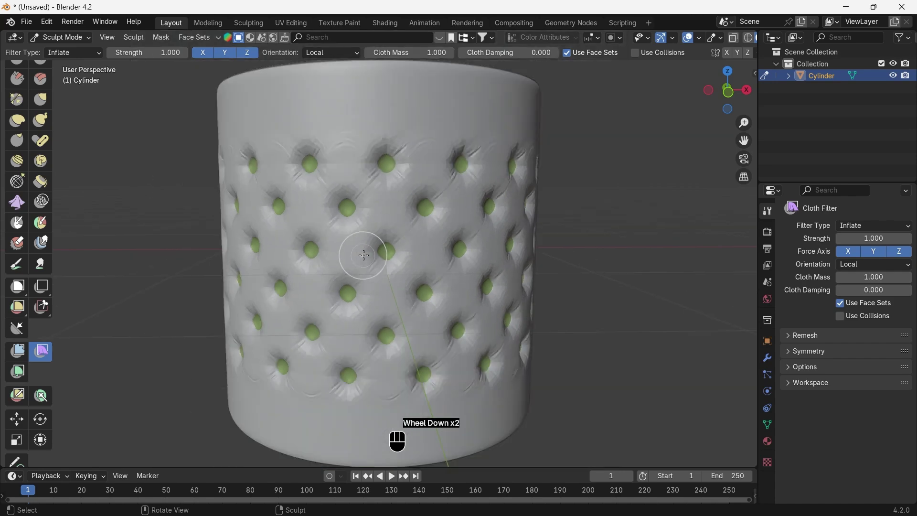
mouse_move(365, 252)
middle_down()
mouse_move(312, 277)
mouse_move(371, 266)
middle_up()
scroll(389, 255, up, 1)
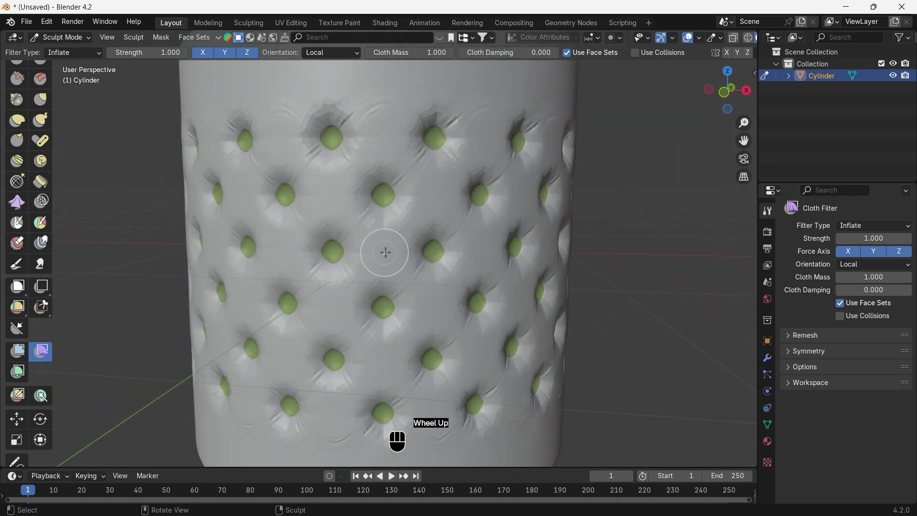
drag(381, 251, 396, 252)
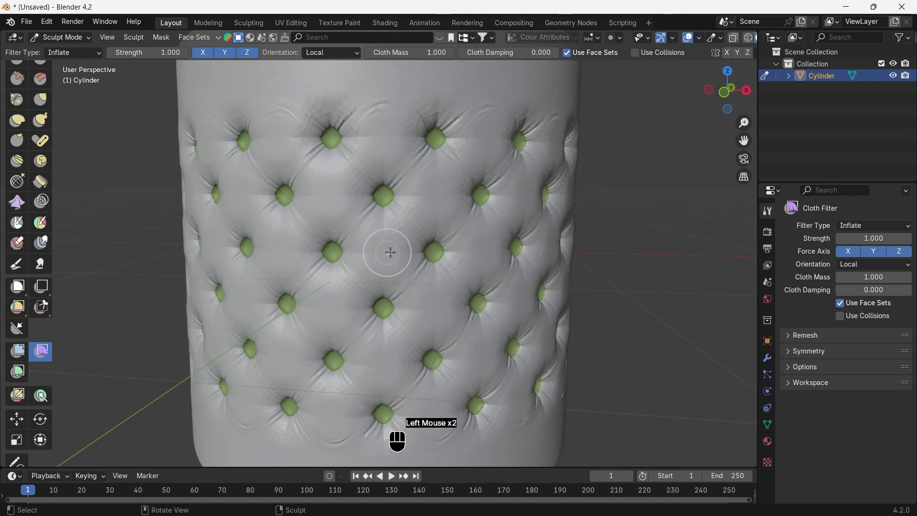
drag(389, 251, 395, 250)
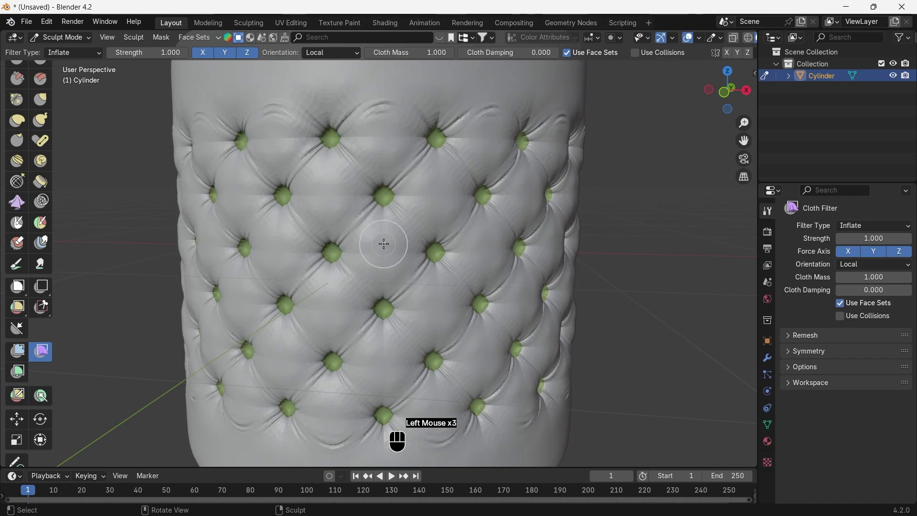
scroll(384, 244, down, 2)
middle_drag(384, 244, 352, 262)
scroll(371, 262, up, 2)
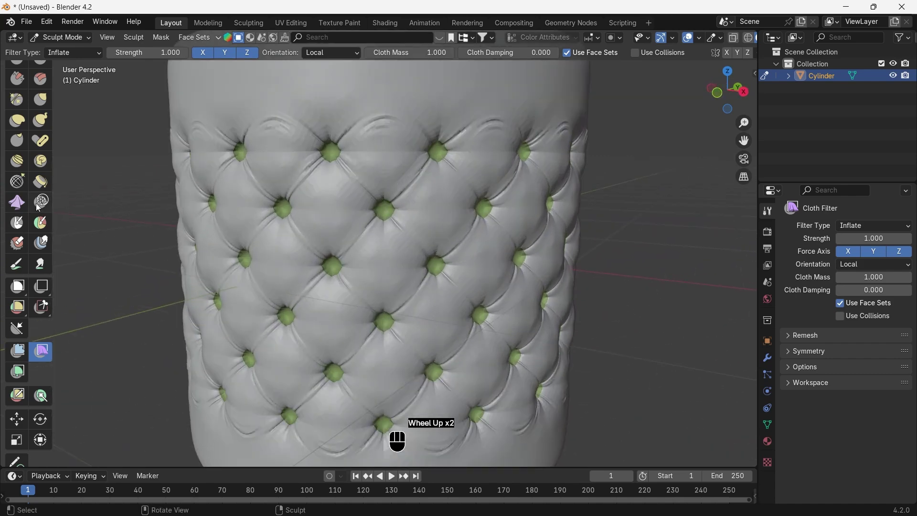
scroll(35, 202, up, 4)
Select the Blob brush and set its radius to 225 px
click(40, 137)
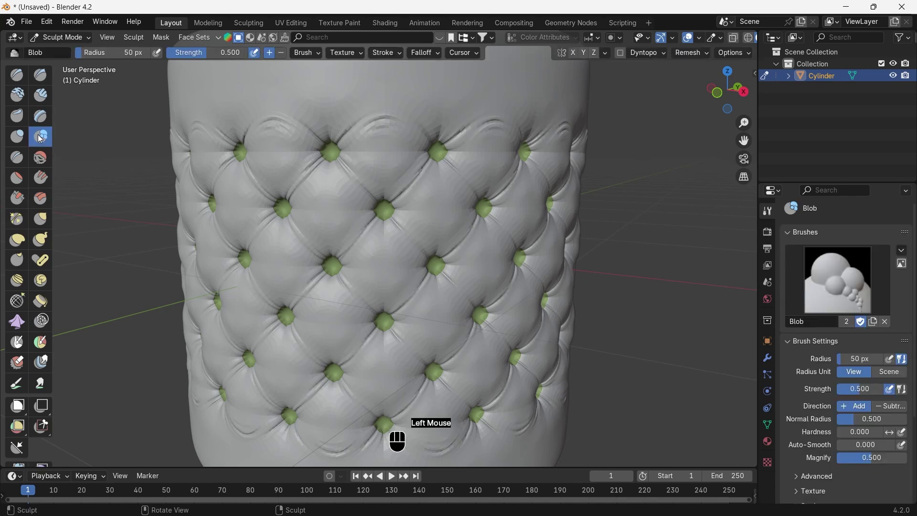
right_click(299, 196)
drag(296, 202, 377, 202)
scroll(471, 215, down, 2)
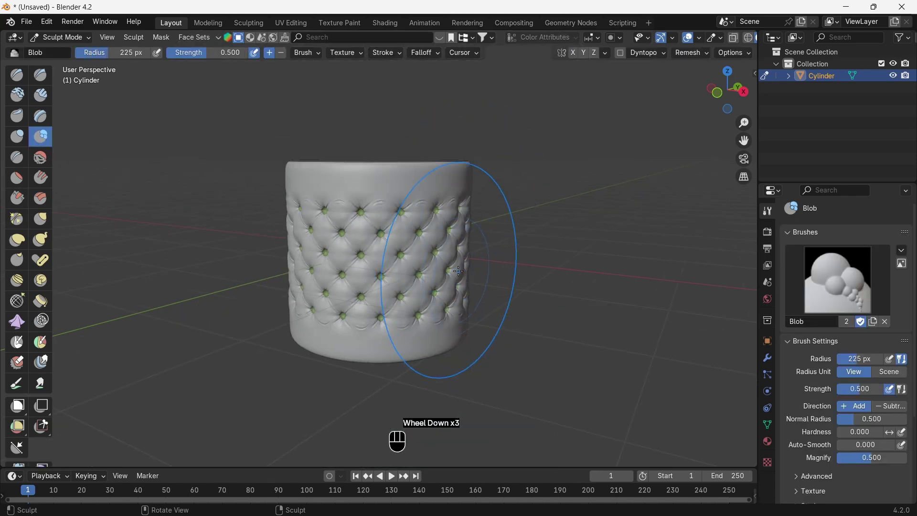
middle_drag(450, 289, 397, 294)
click(371, 268)
click(377, 287)
click(405, 296)
middle_drag(471, 292, 367, 288)
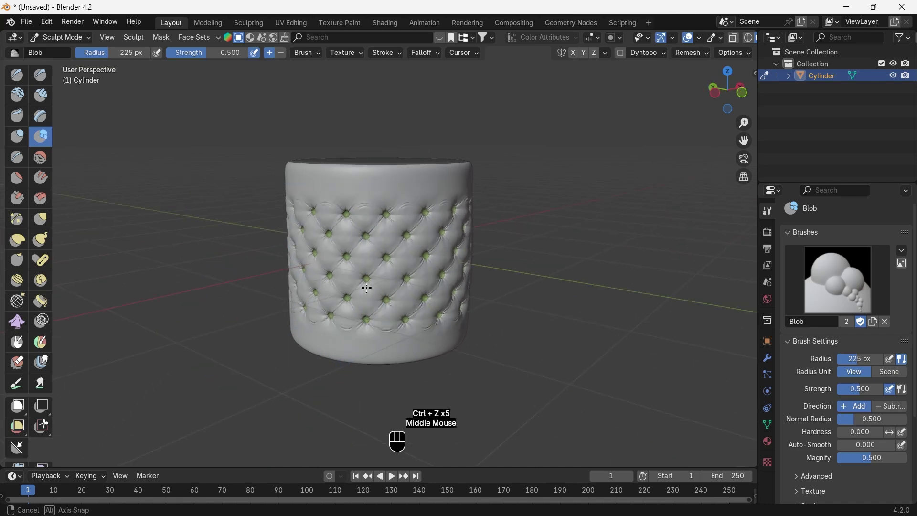
Return to Object Mode, apply Shade Smooth to the cylinder, and move it up 1.0493 m on Z
click(72, 50)
scroll(436, 201, up, 2)
right_click(436, 201)
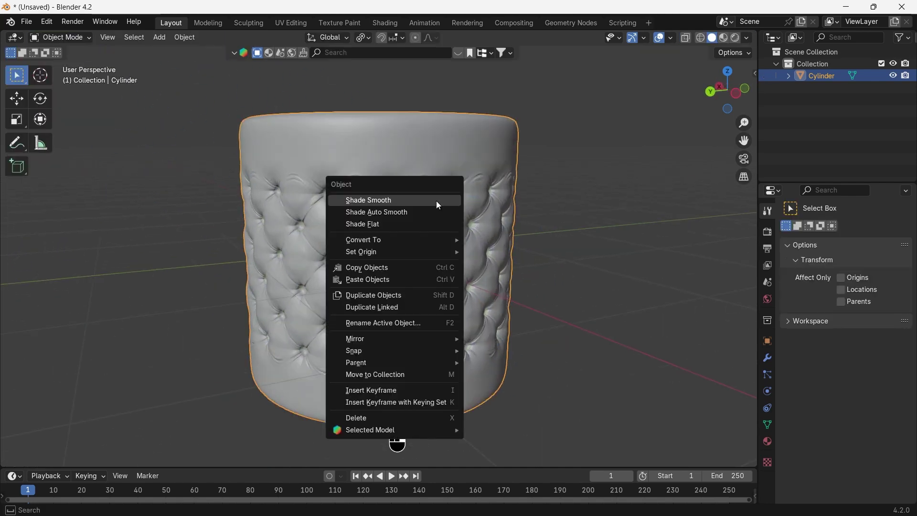
click(437, 201)
middle_drag(437, 201, 547, 309)
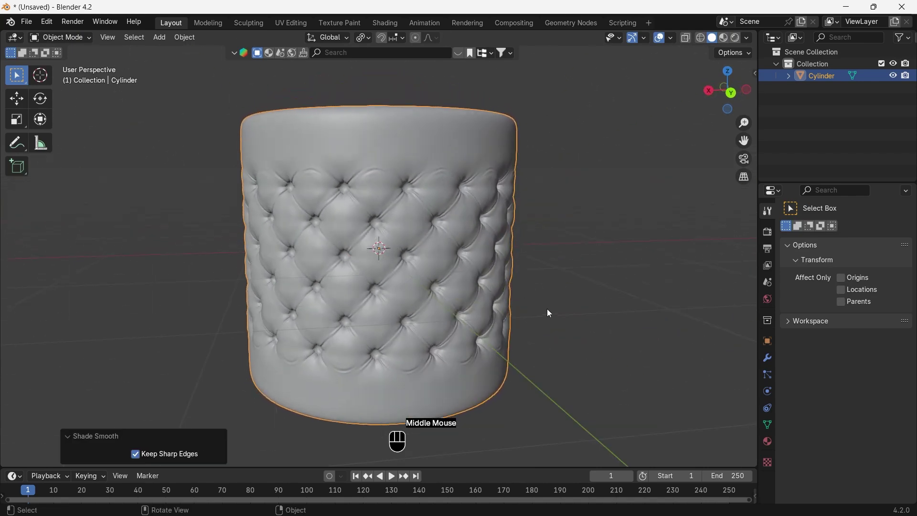
click(546, 170)
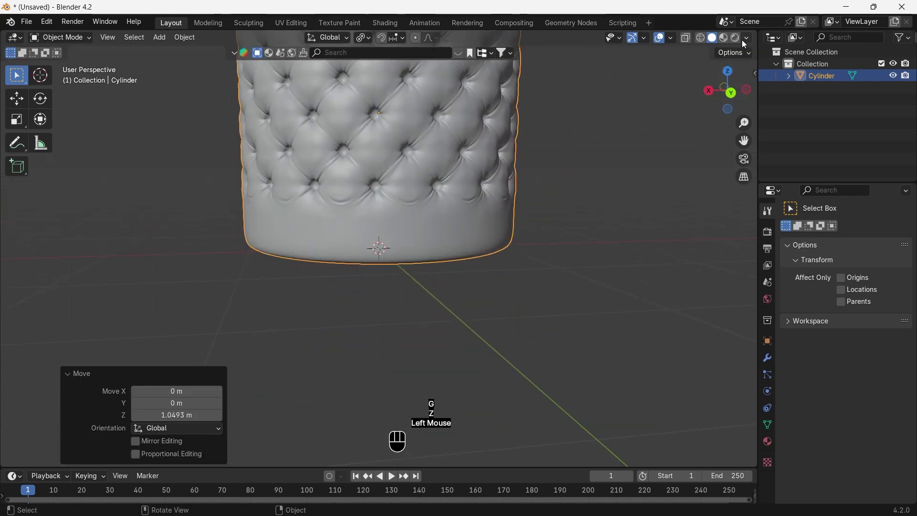